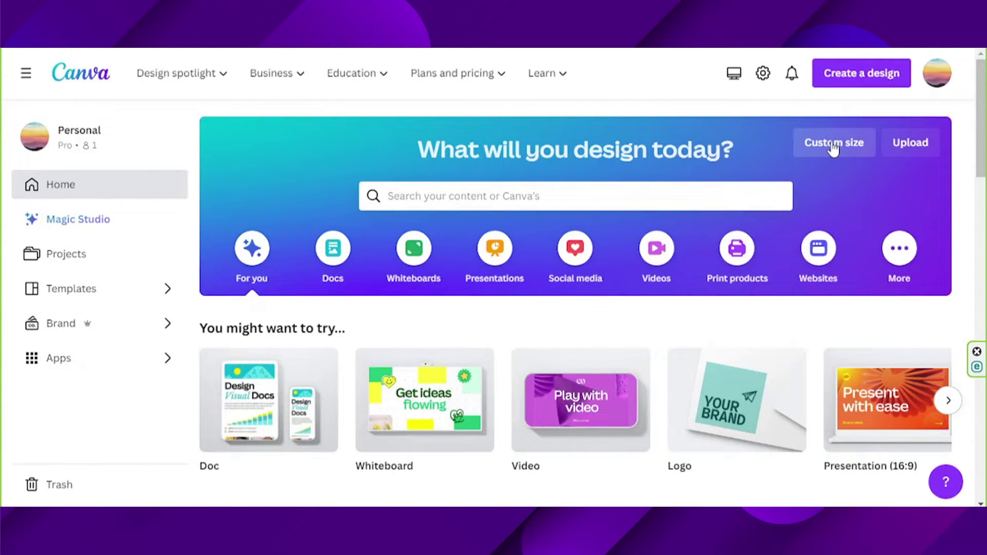
# Start a blank Video (1920×1080) design from the Custom size options.
pyautogui.click(834, 145)
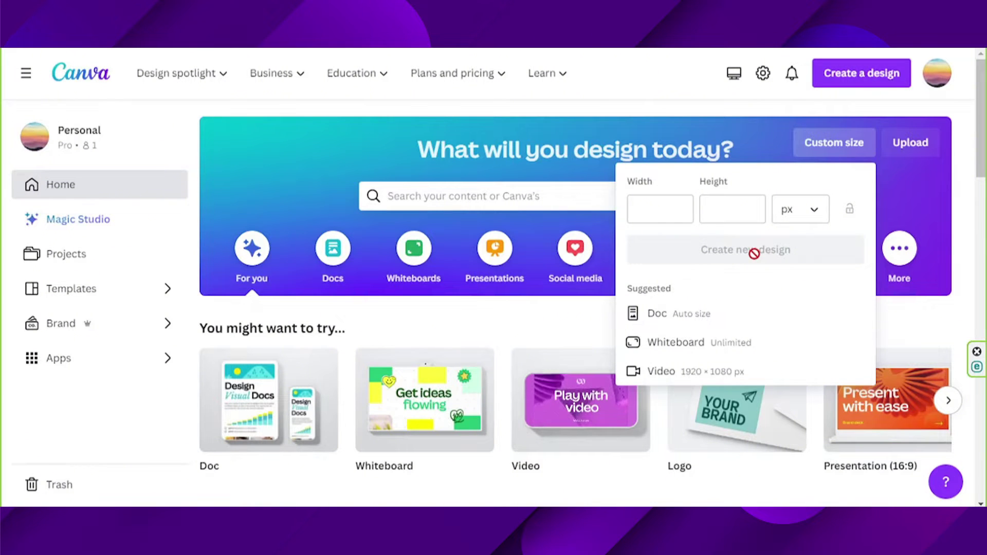
pyautogui.click(510, 321)
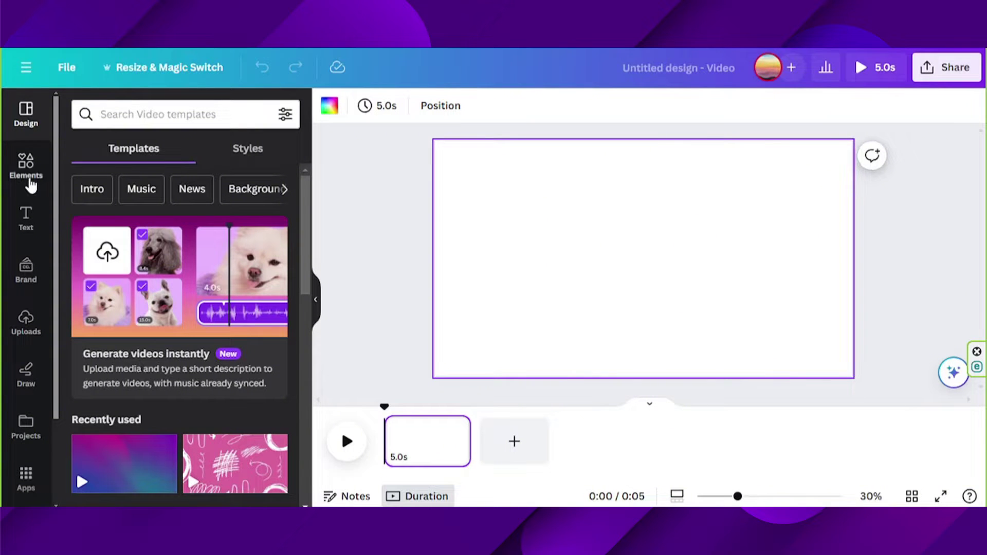
# Search Elements for 'paper' and add the crumpled paper photo to the page.
pyautogui.click(28, 183)
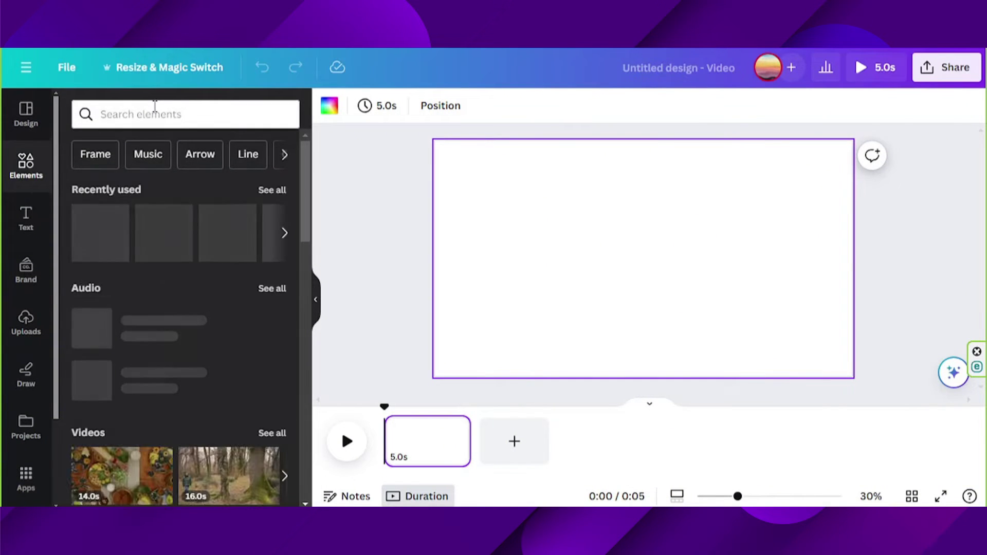
pyautogui.click(154, 108)
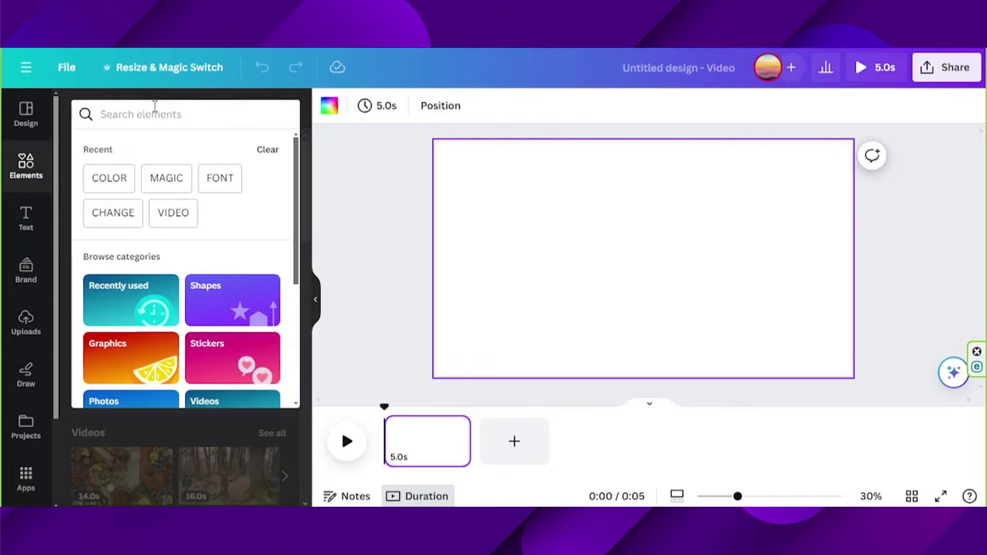
pyautogui.write('paper')
pyautogui.press('Return')
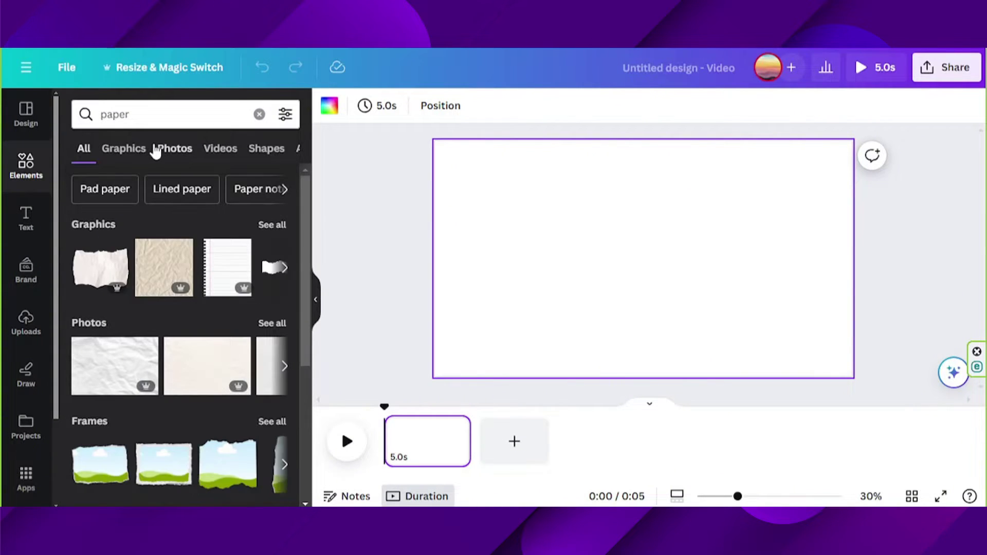
pyautogui.click(156, 150)
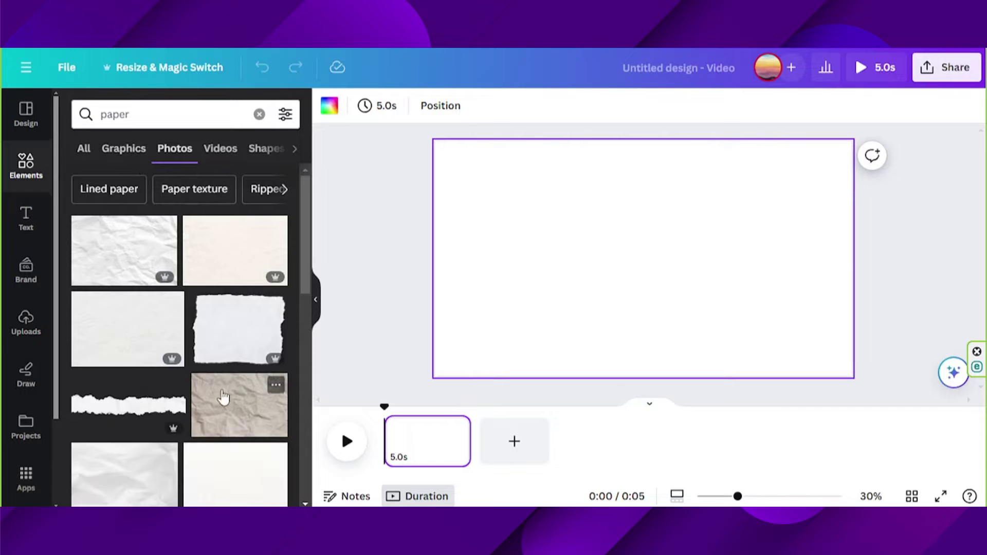
pyautogui.click(220, 397)
# Set the crumpled paper photo as the page background at 90 transparency.
pyautogui.rightClick(574, 231)
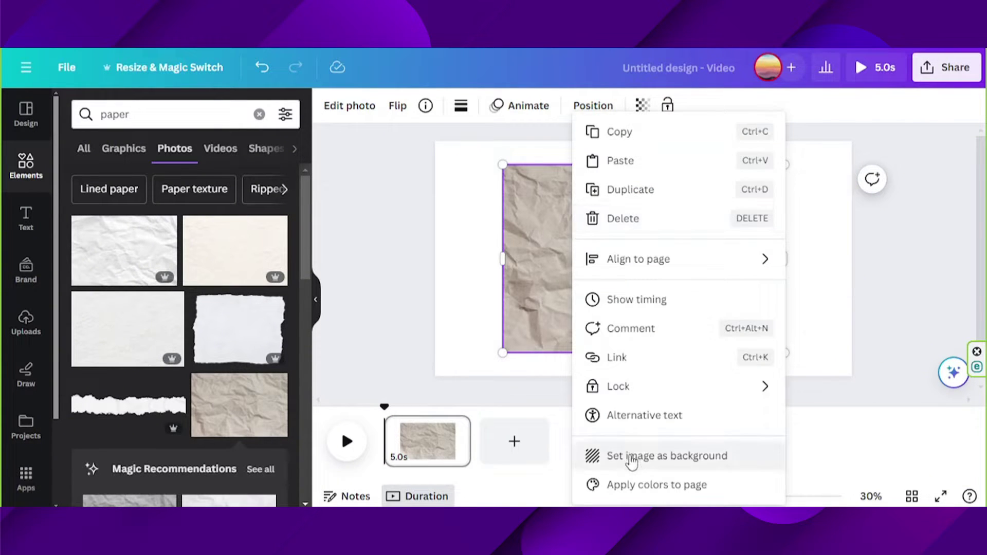
pyautogui.click(635, 456)
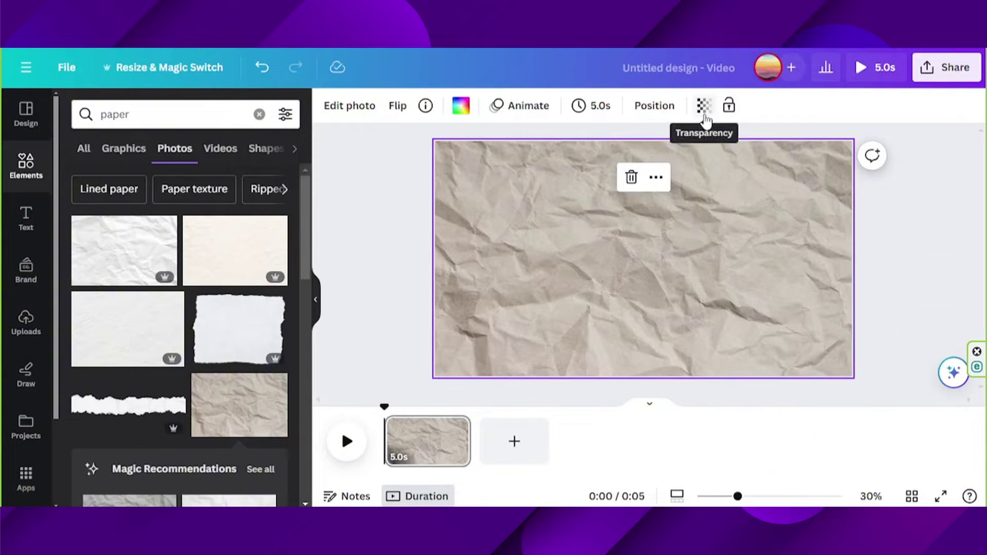
pyautogui.click(703, 105)
pyautogui.moveTo(698, 167); pyautogui.dragTo(628, 172)
pyautogui.click(630, 299)
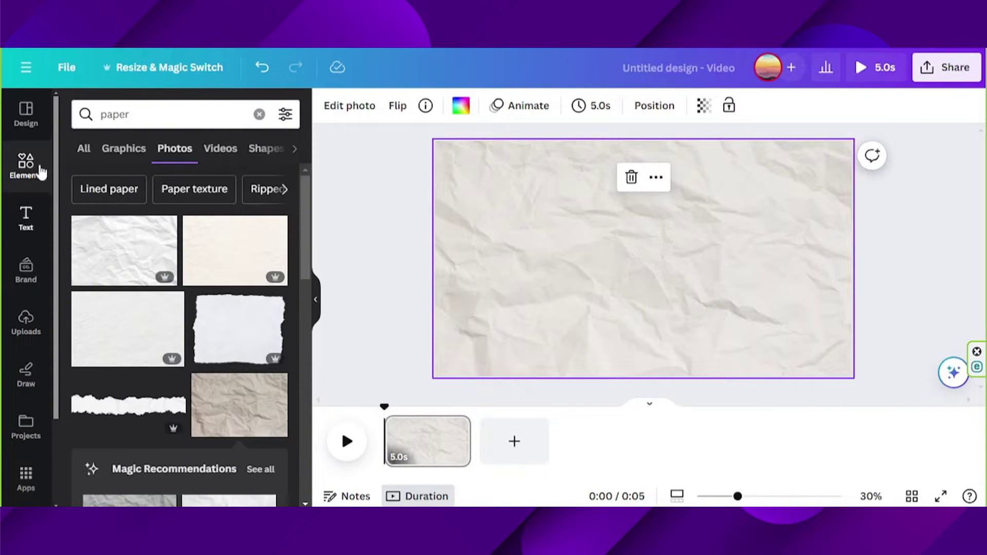
# Replace the paper search with 'character' and show Graphics results.
pyautogui.click(260, 115)
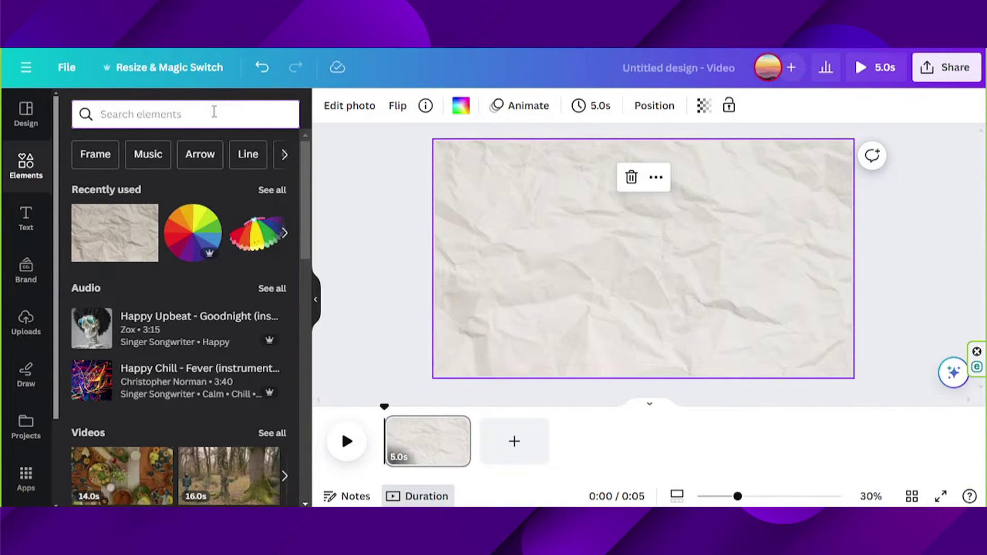
pyautogui.write('cahracter')
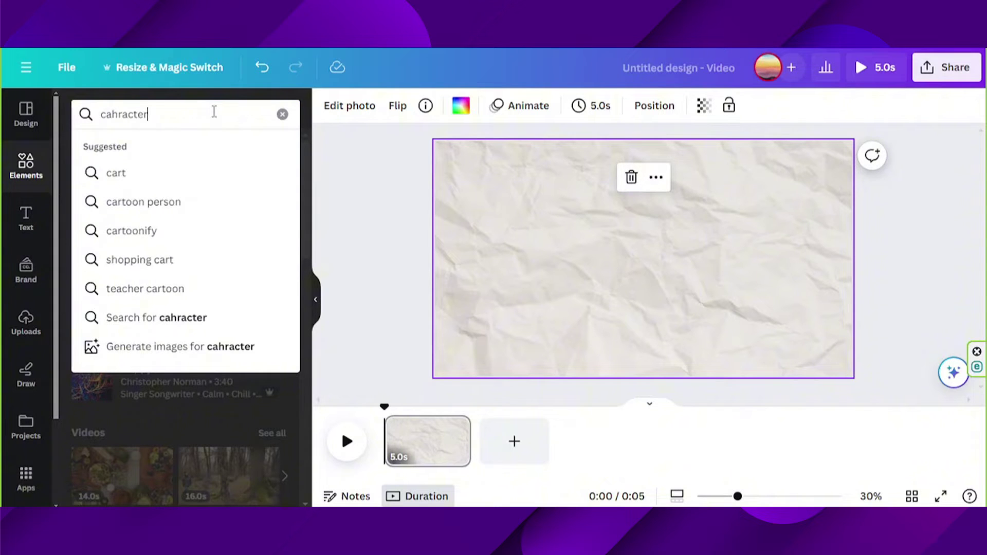
pyautogui.hotkey('ctrl', 'BackSpace')
pyautogui.write('character')
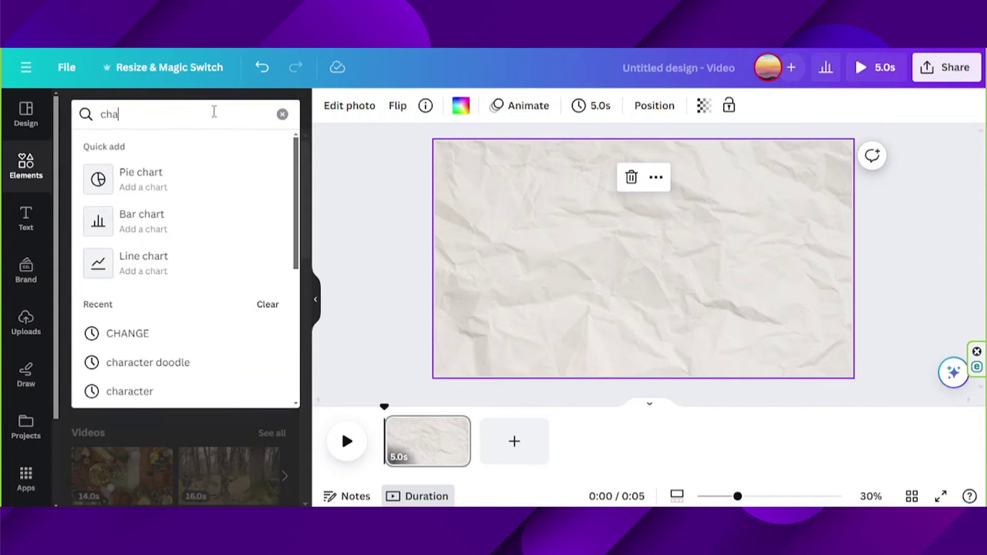
pyautogui.press('Return')
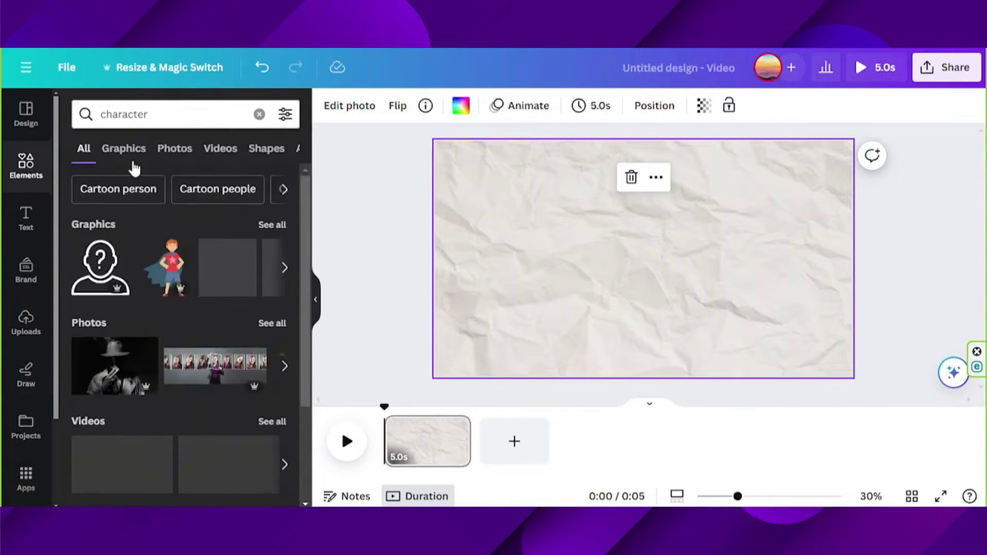
pyautogui.click(118, 150)
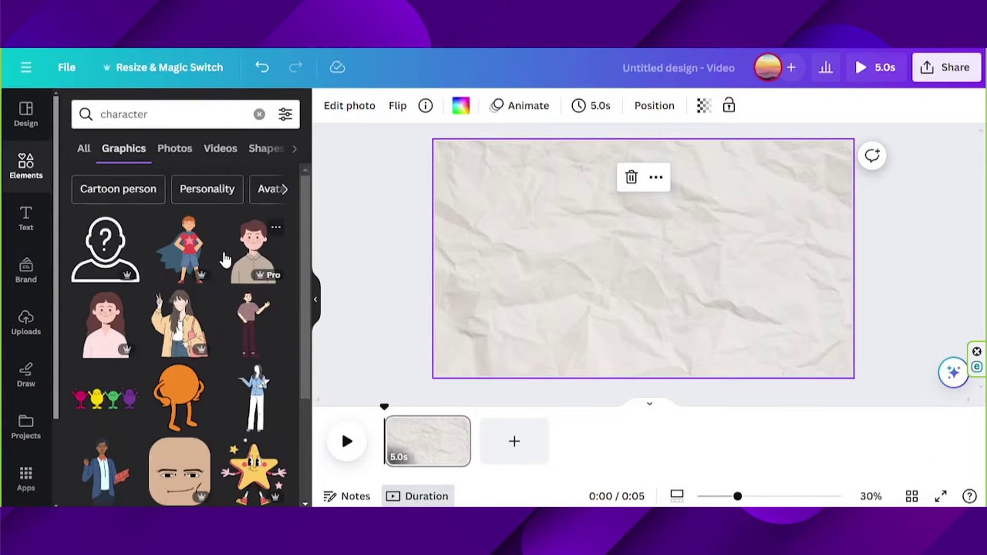
pyautogui.scroll(-3, 216, 311)
pyautogui.scroll(-5, 216, 311)
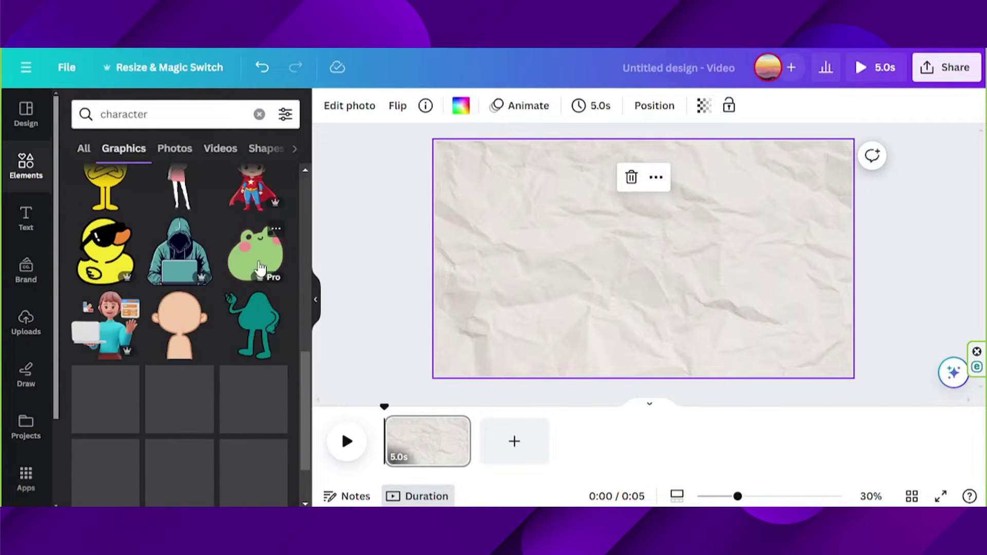
pyautogui.scroll(10, 258, 267)
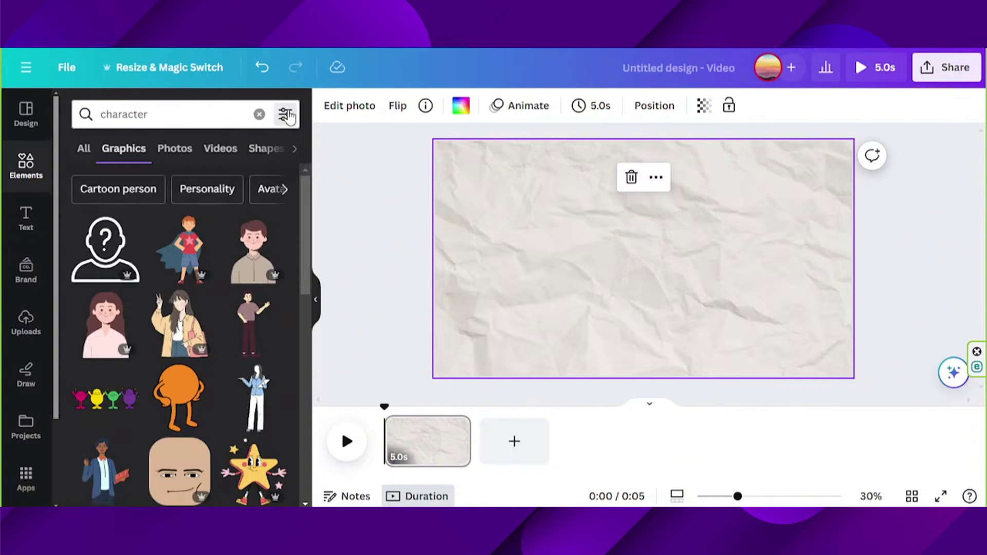
# Filter the character graphics to show Animated ones only.
pyautogui.click(285, 114)
pyautogui.scroll(-5, 262, 193)
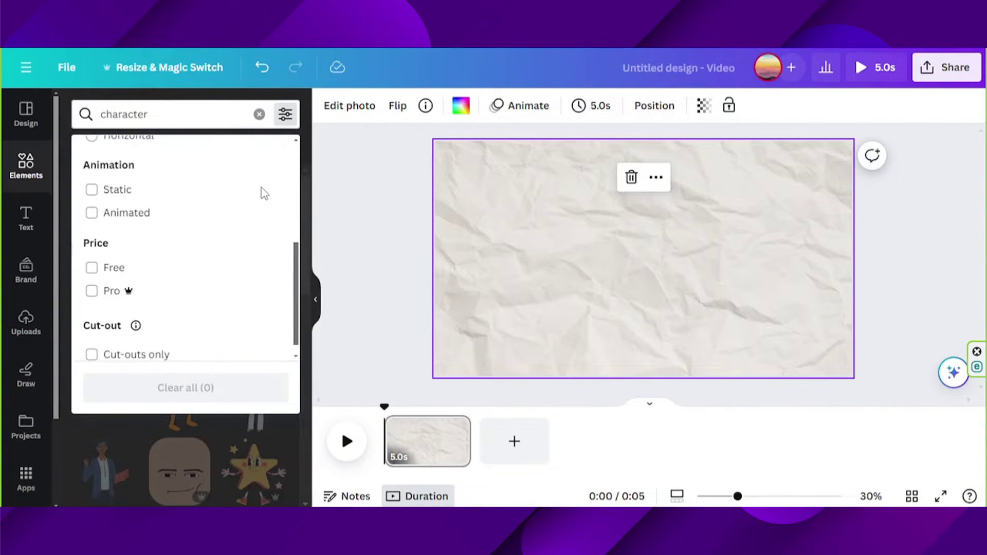
pyautogui.click(93, 213)
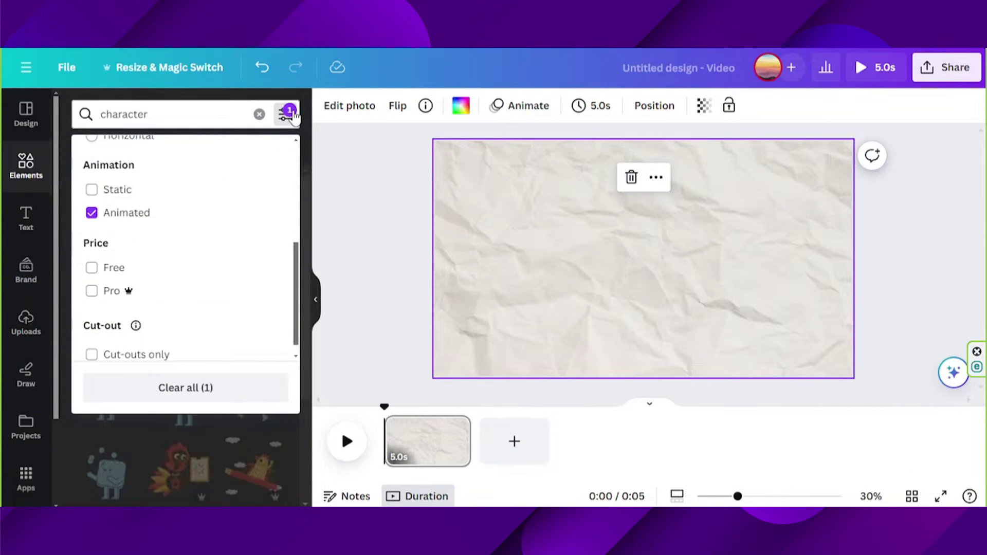
pyautogui.click(288, 114)
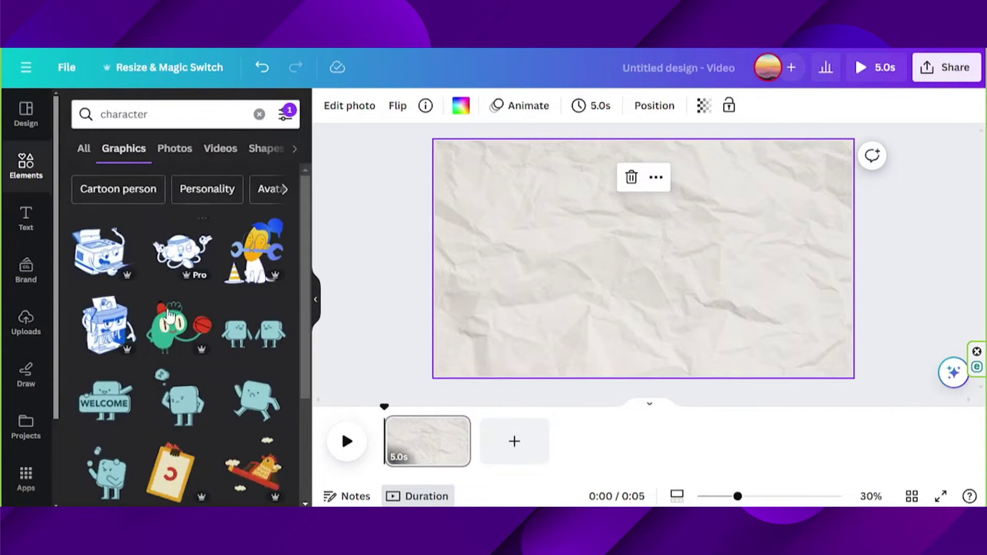
pyautogui.scroll(-10, 98, 305)
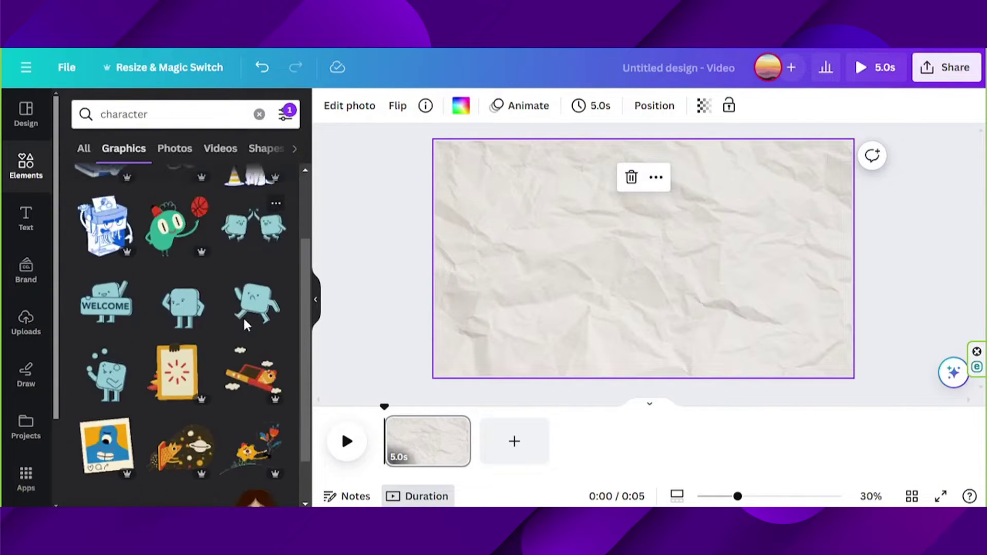
pyautogui.scroll(9, 246, 325)
pyautogui.scroll(1, 246, 325)
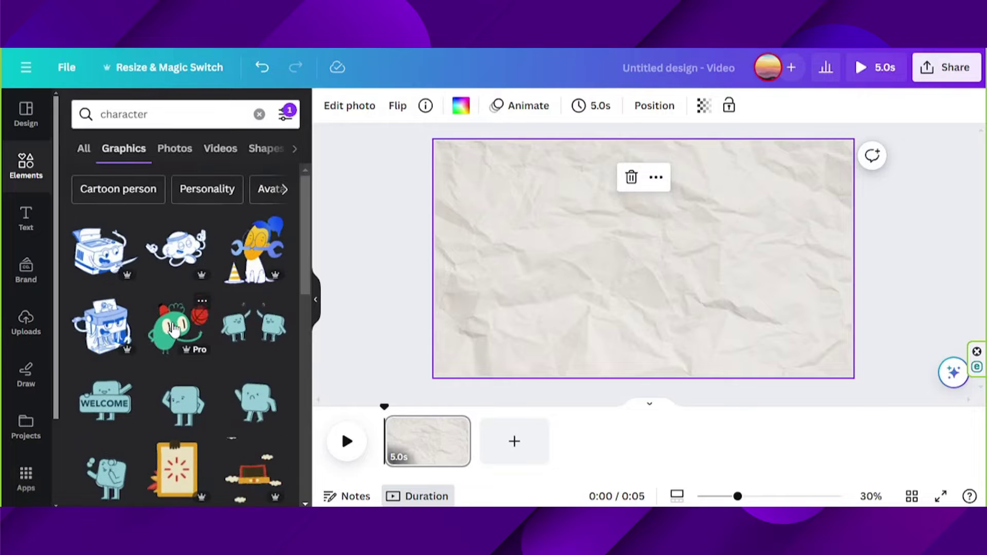
# Add the green basketball character, shrink it and move it to the left.
pyautogui.click(172, 328)
pyautogui.moveTo(731, 172); pyautogui.dragTo(709, 201)
pyautogui.moveTo(656, 271); pyautogui.dragTo(577, 280)
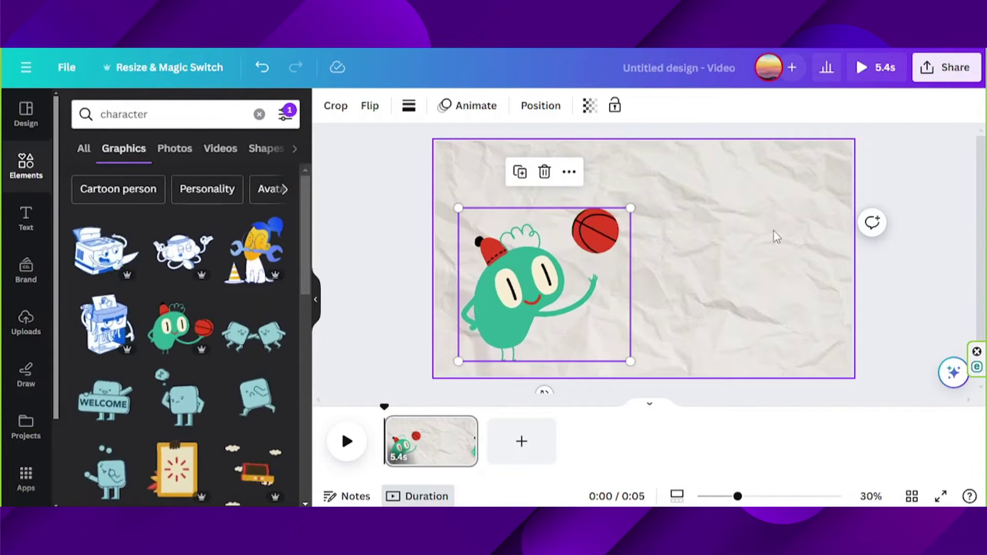
pyautogui.click(715, 236)
# Add a paragraph text box enlarged to size 71.2 and browse the text styles.
pyautogui.press('t')
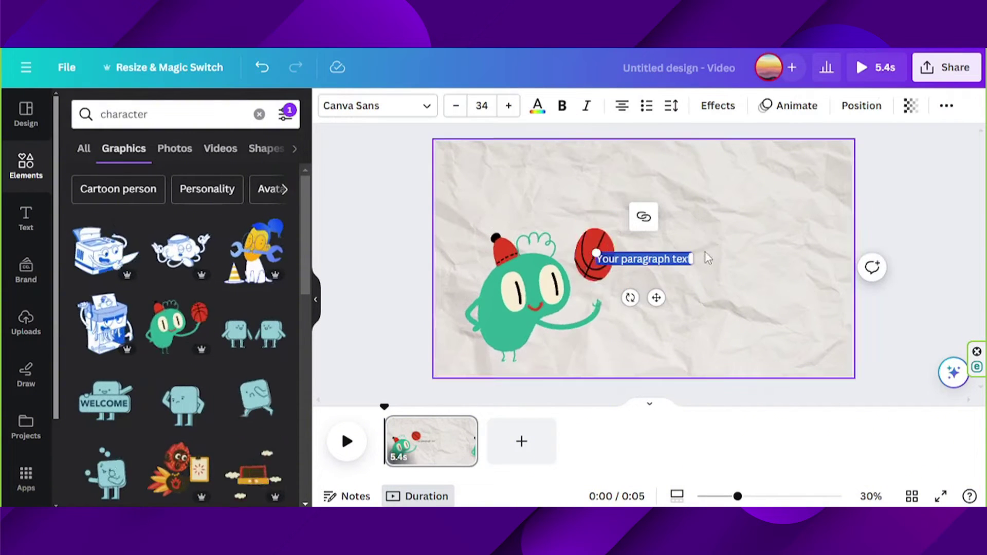
pyautogui.moveTo(693, 252); pyautogui.dragTo(794, 240)
pyautogui.click(761, 293)
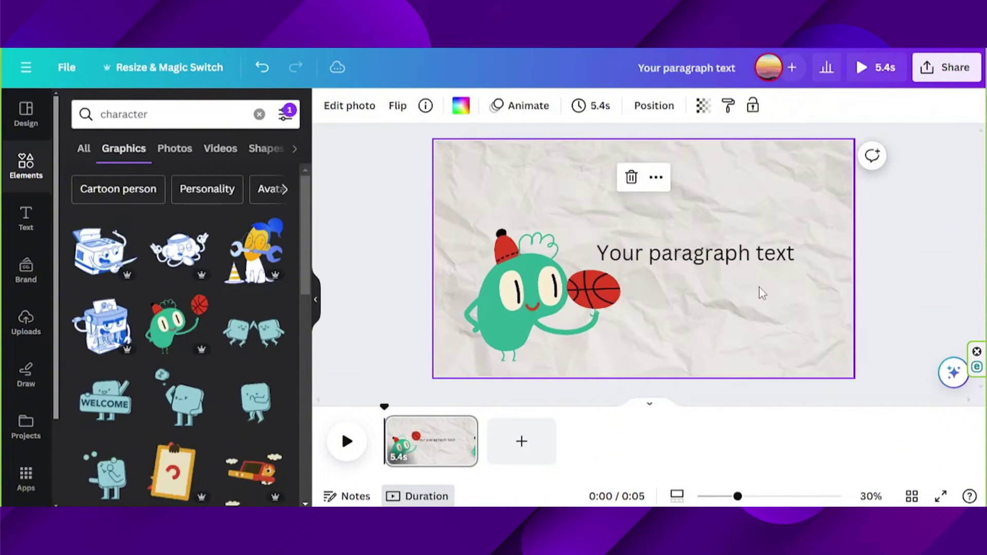
pyautogui.click(30, 234)
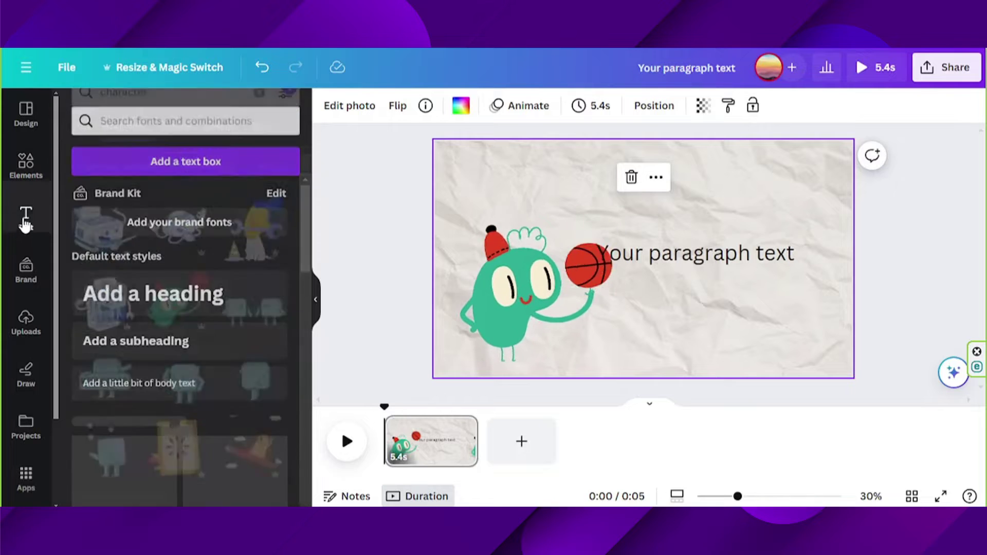
pyautogui.scroll(-5, 175, 260)
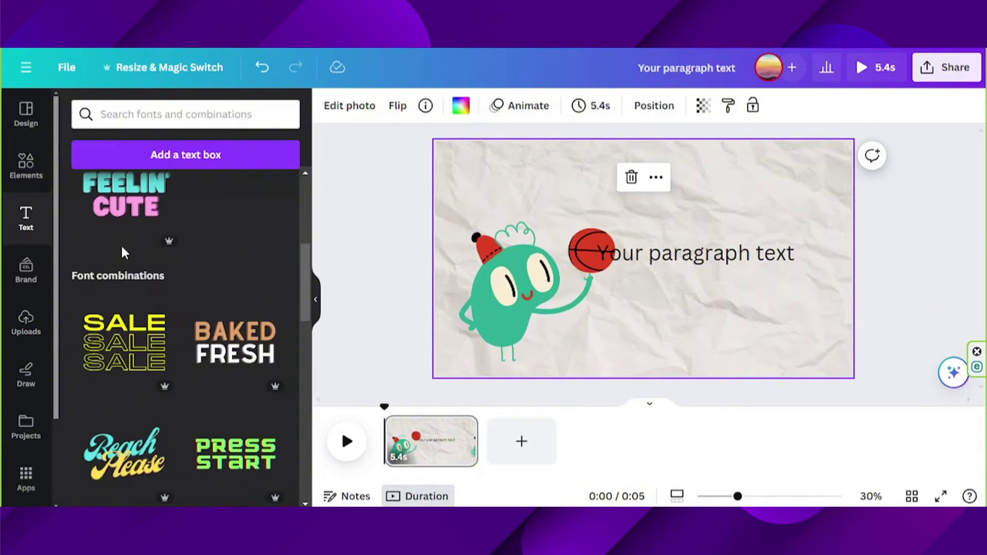
pyautogui.scroll(-4, 175, 260)
pyautogui.scroll(-5, 175, 260)
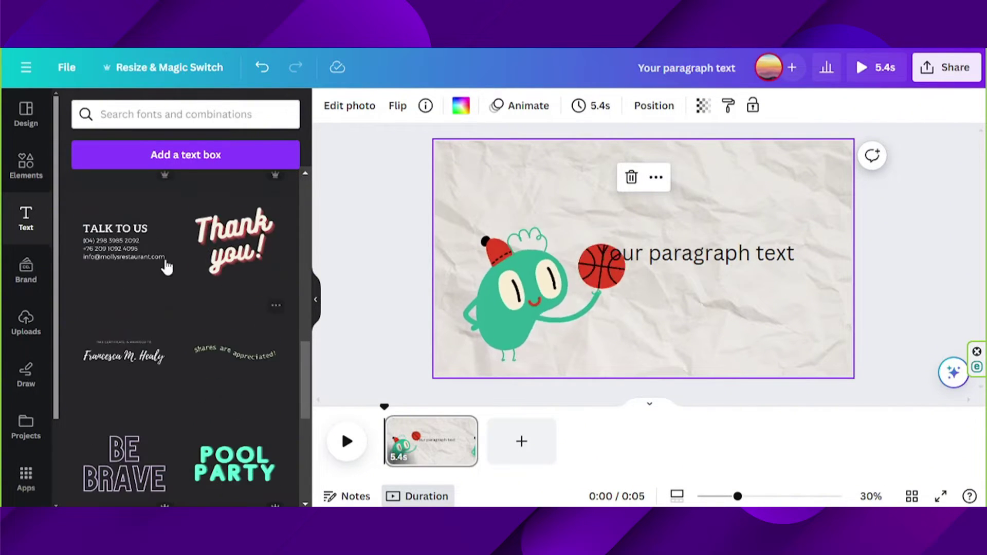
pyautogui.scroll(-3, 187, 346)
pyautogui.scroll(15, 183, 308)
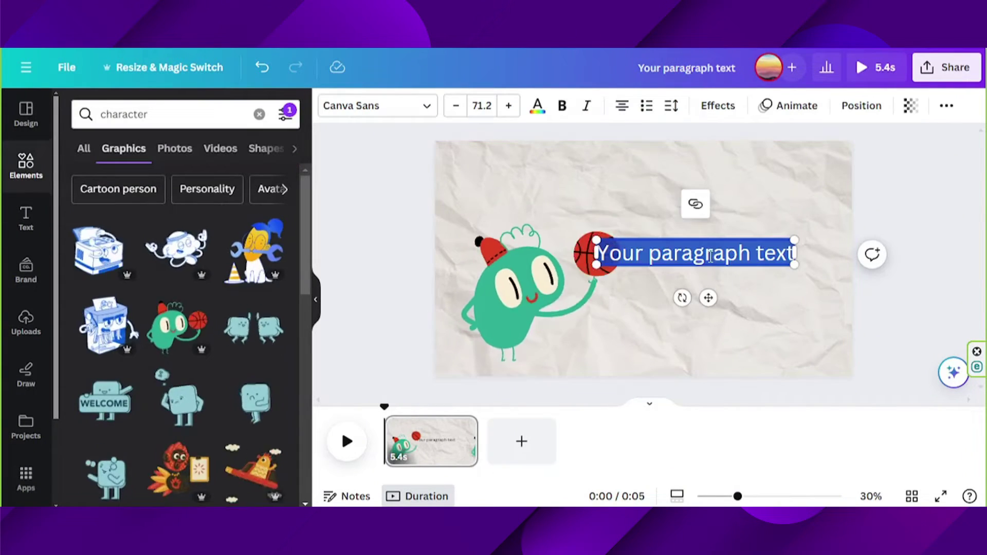
# Type 'Hi! I like to play basketball!' and center the text box horizontally.
pyautogui.write('Hi! I like to play basketball!')
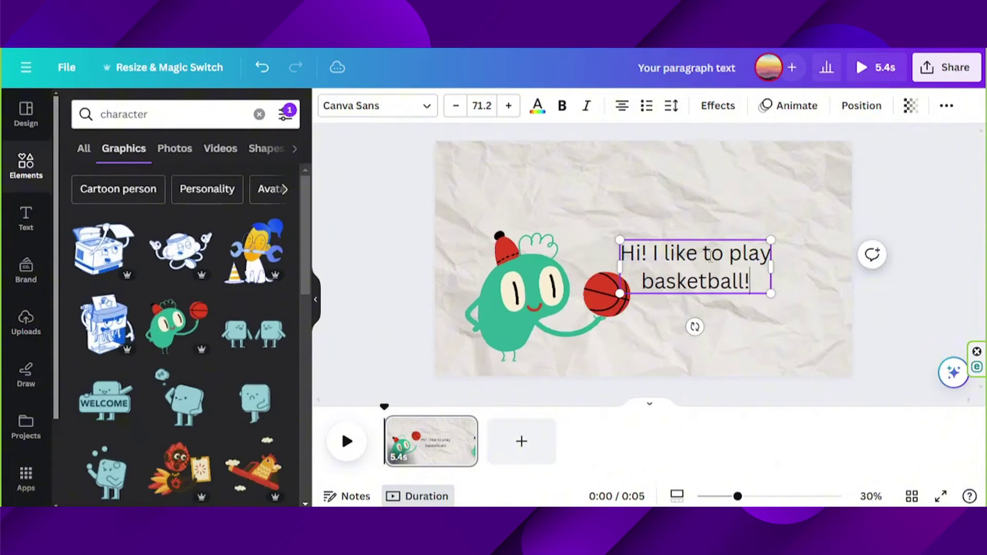
pyautogui.moveTo(713, 252); pyautogui.dragTo(758, 223)
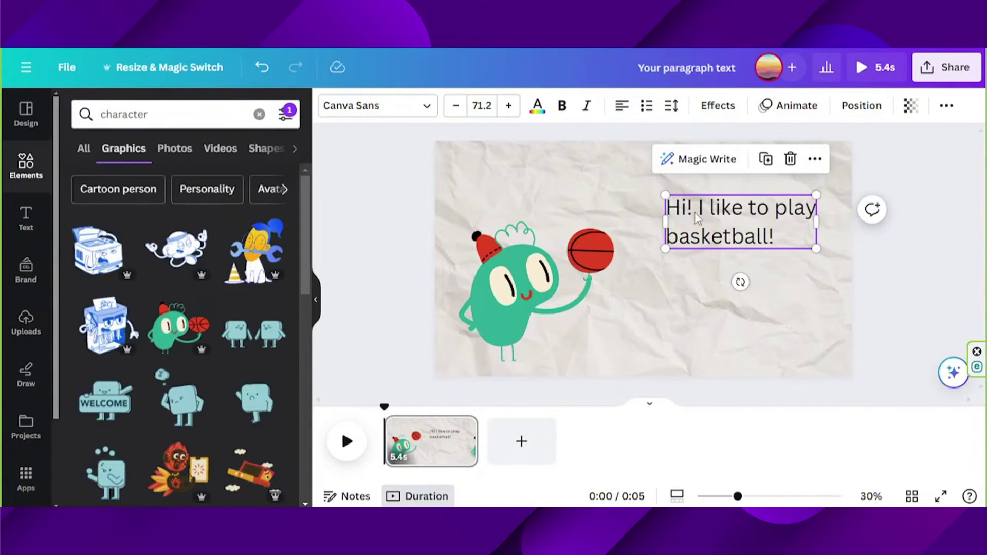
pyautogui.click(745, 222)
# Set the whole greeting text in the handwritten Dekko font.
pyautogui.hotkey('ctrl', 'a')
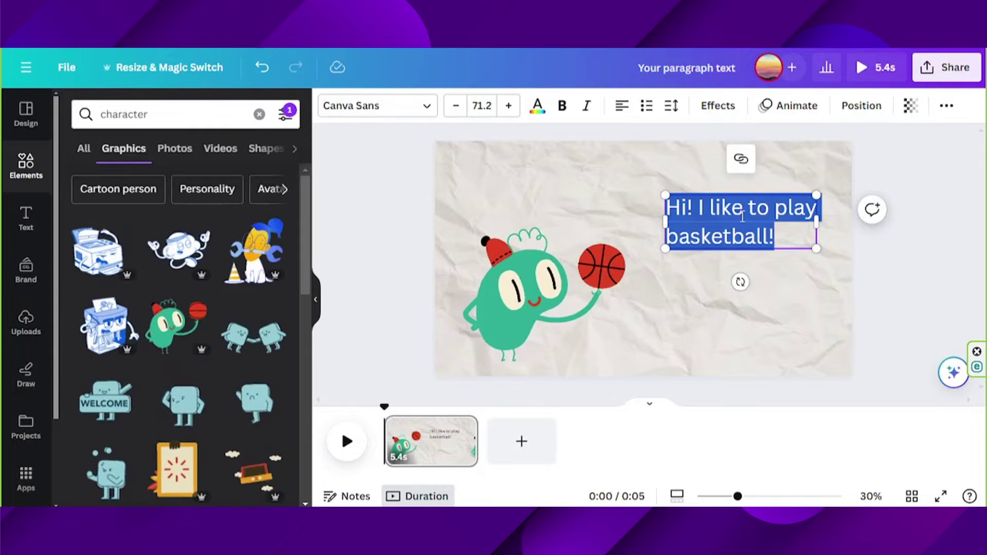
pyautogui.click(372, 110)
pyautogui.write('handwriting')
pyautogui.scroll(-2, 175, 278)
pyautogui.scroll(-1, 175, 278)
pyautogui.click(100, 258)
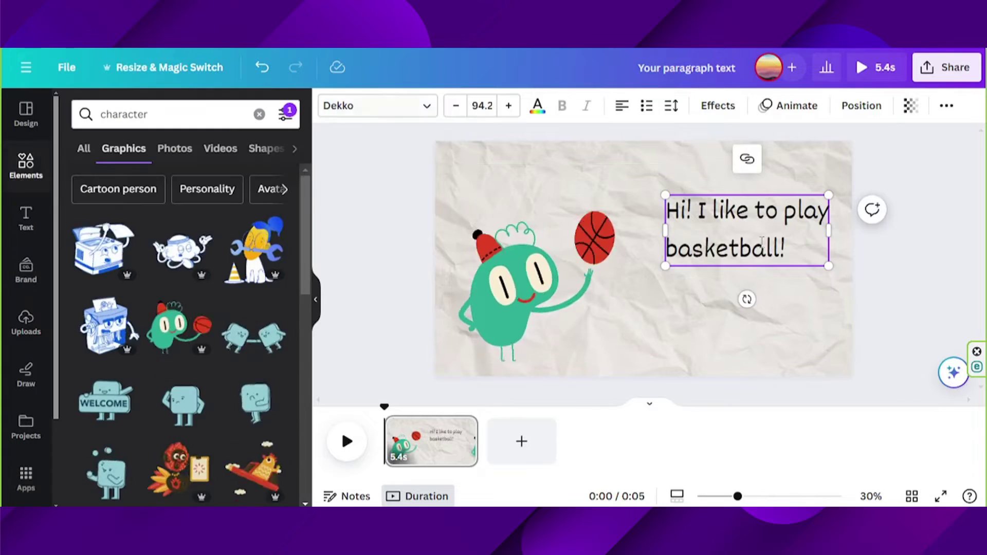
pyautogui.click(515, 288)
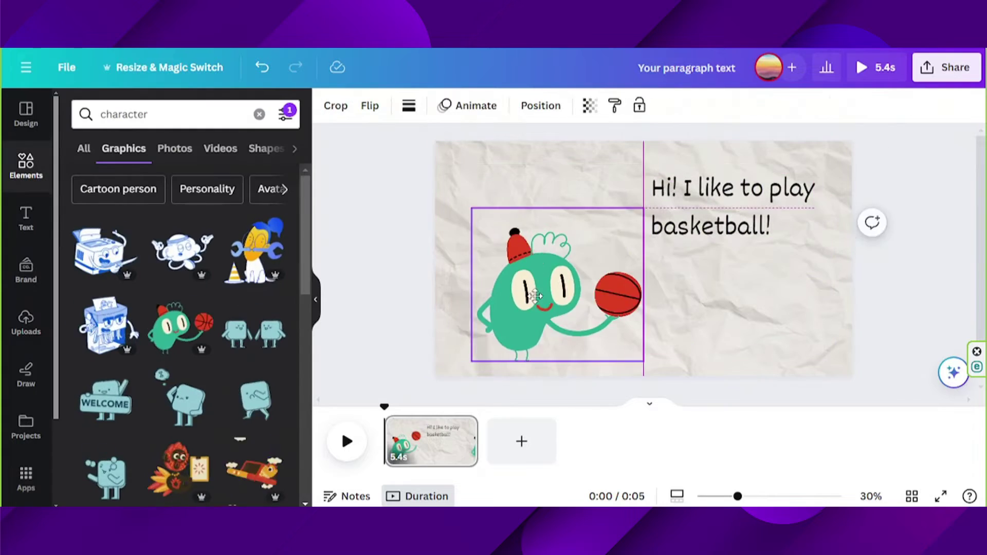
pyautogui.click(777, 275)
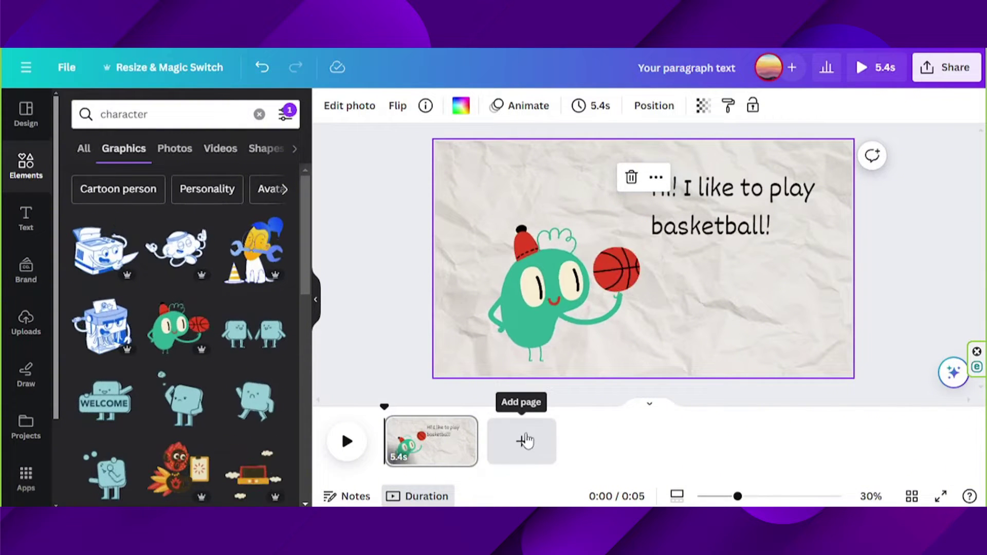
# Add a second page, checking page 1's crumpled paper background without changing it.
pyautogui.click(521, 448)
pyautogui.click(529, 359)
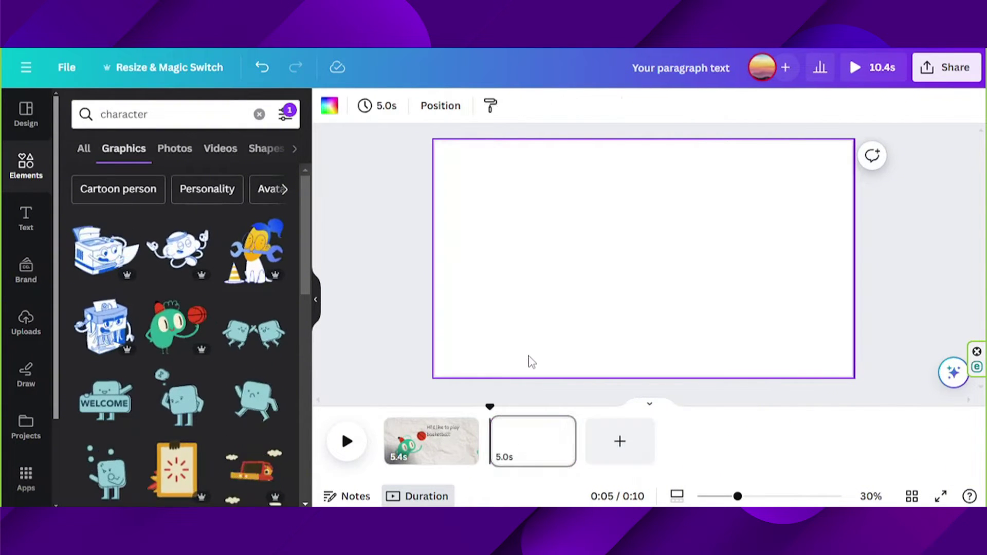
pyautogui.click(460, 458)
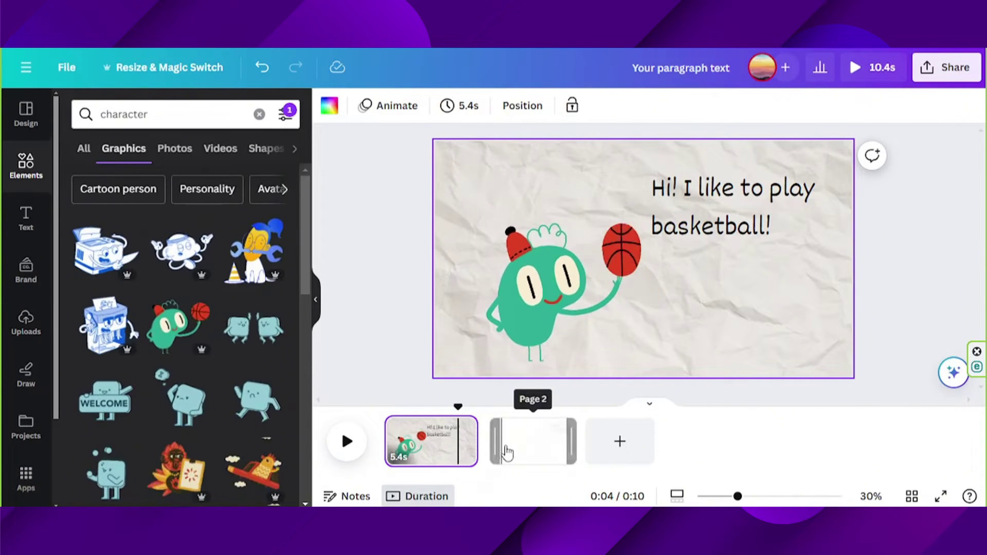
pyautogui.doubleClick(472, 173)
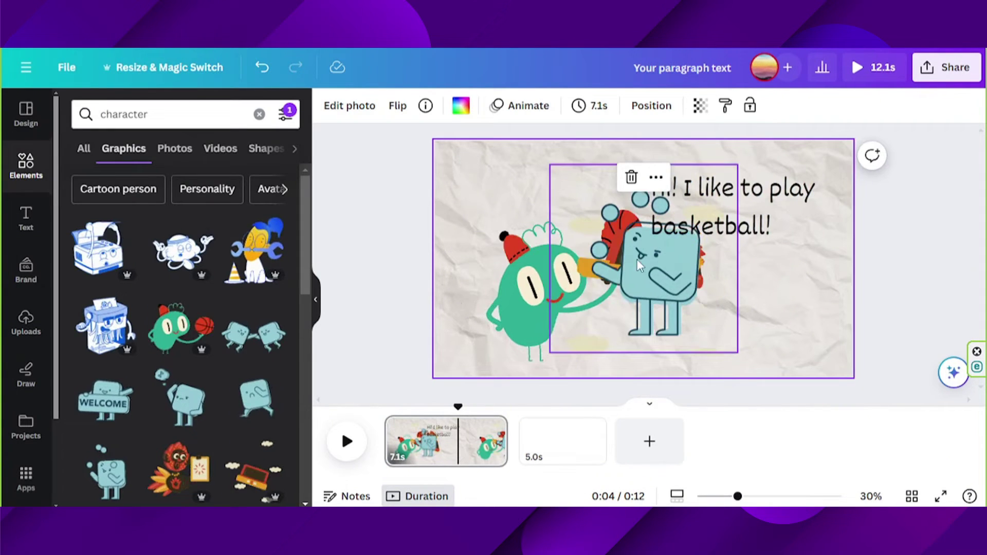
pyautogui.hotkey('ctrl', 'z')
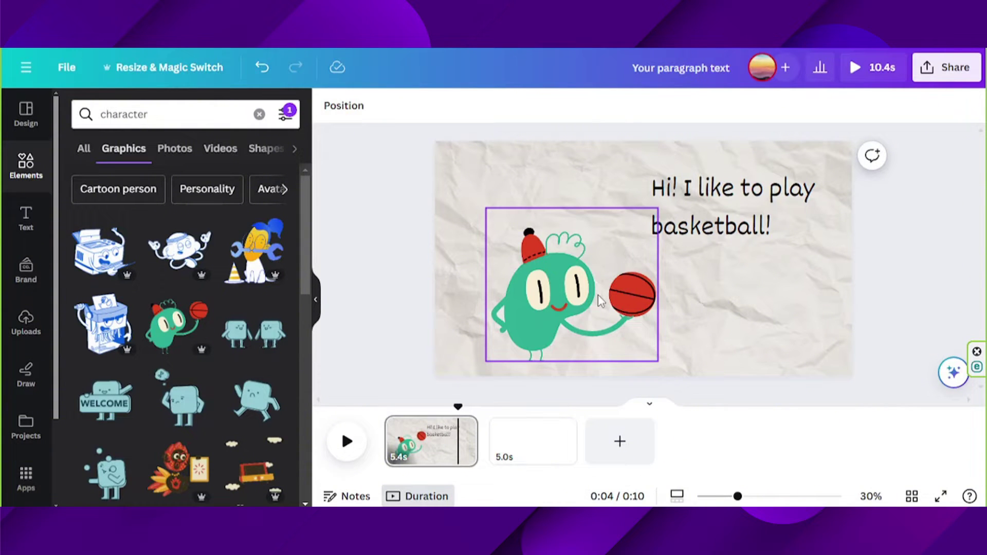
# Add the animated teal cloud character to page 2.
pyautogui.click(509, 441)
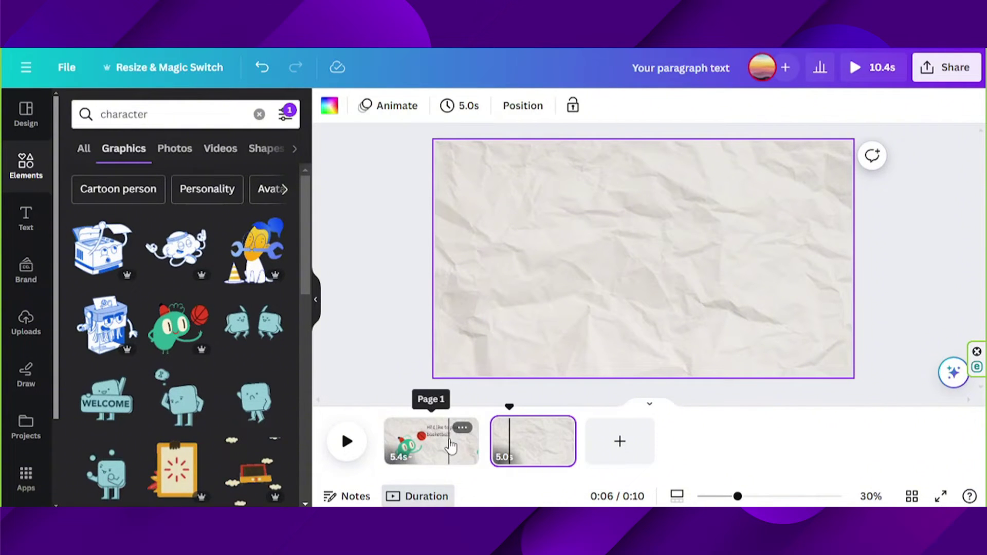
pyautogui.scroll(-5, 230, 267)
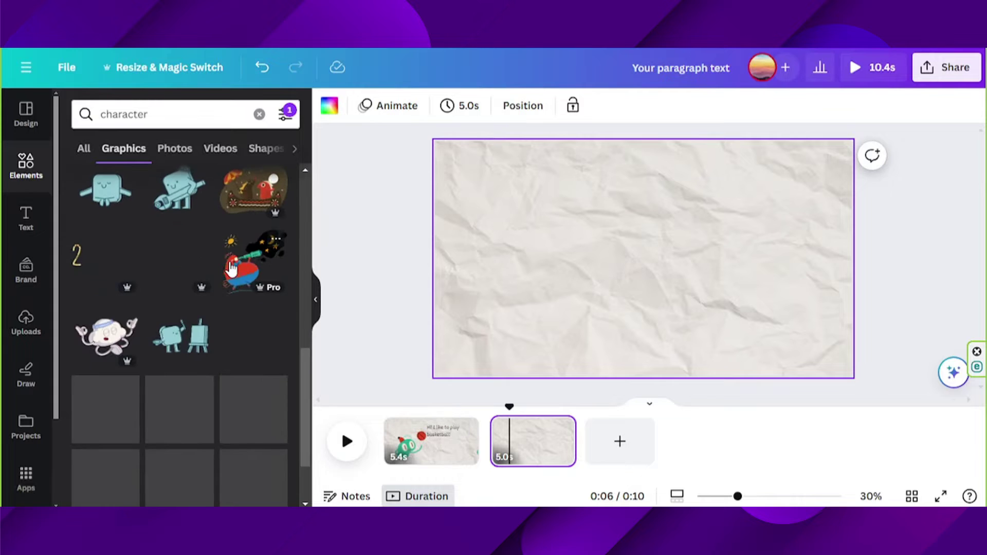
pyautogui.scroll(-5, 230, 267)
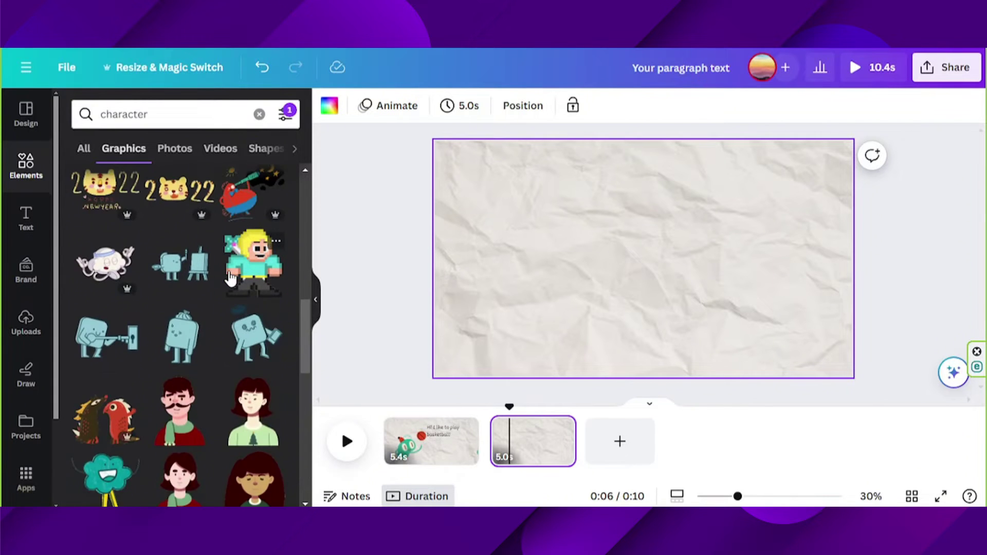
pyautogui.scroll(-5, 230, 277)
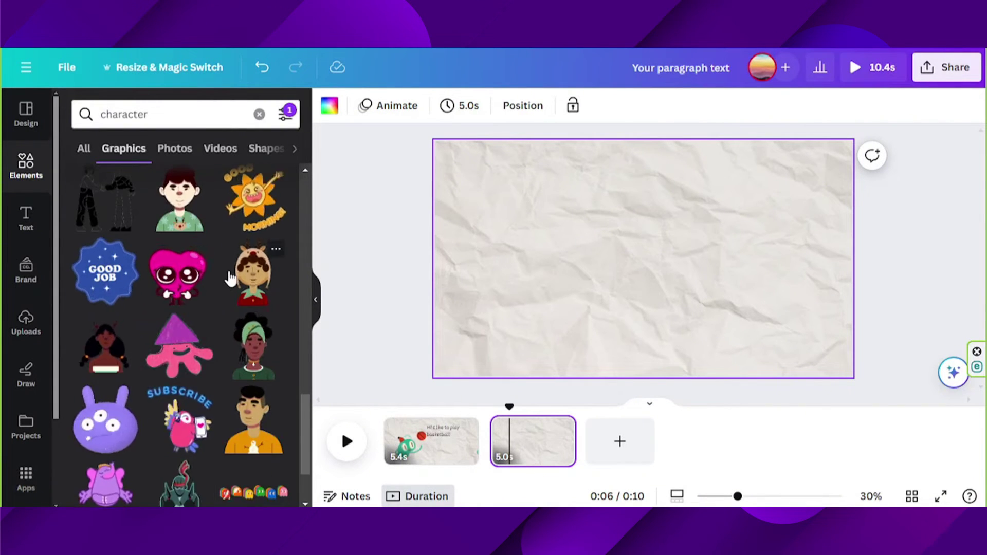
pyautogui.scroll(6, 230, 277)
pyautogui.scroll(2, 230, 278)
pyautogui.click(107, 380)
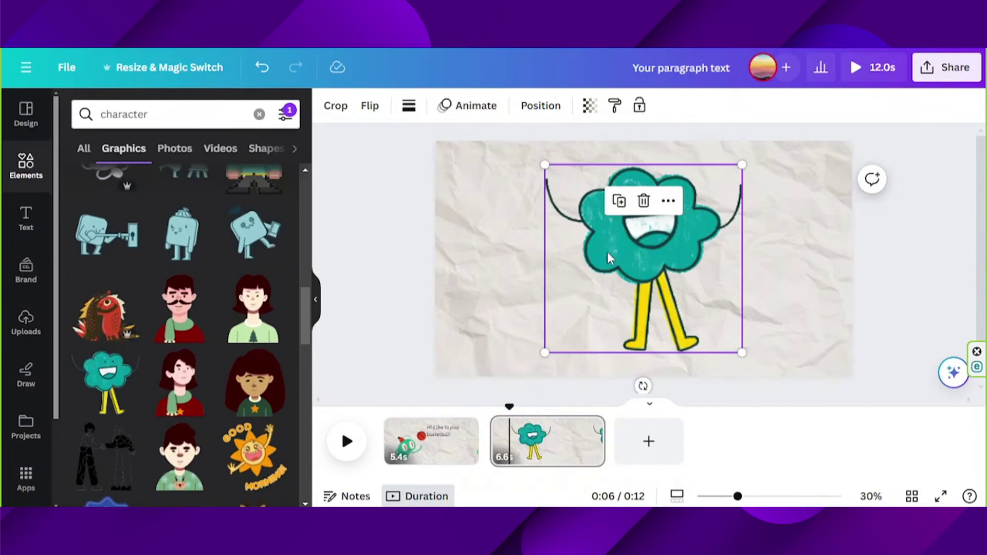
# Move the cloud right and add a two-line text 'It's nice / to meet you!'.
pyautogui.moveTo(702, 262); pyautogui.dragTo(788, 250)
pyautogui.click(509, 277)
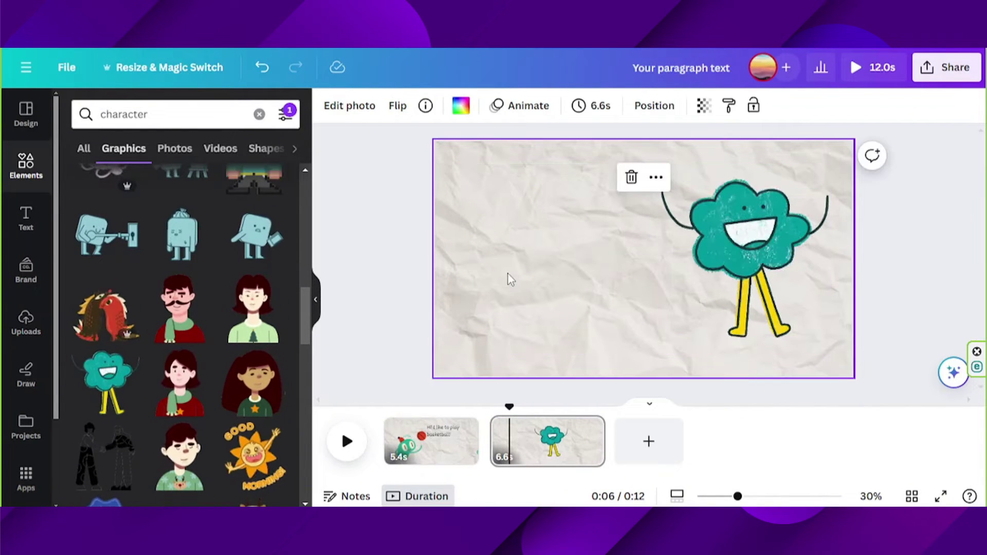
pyautogui.write("tIt's nice")
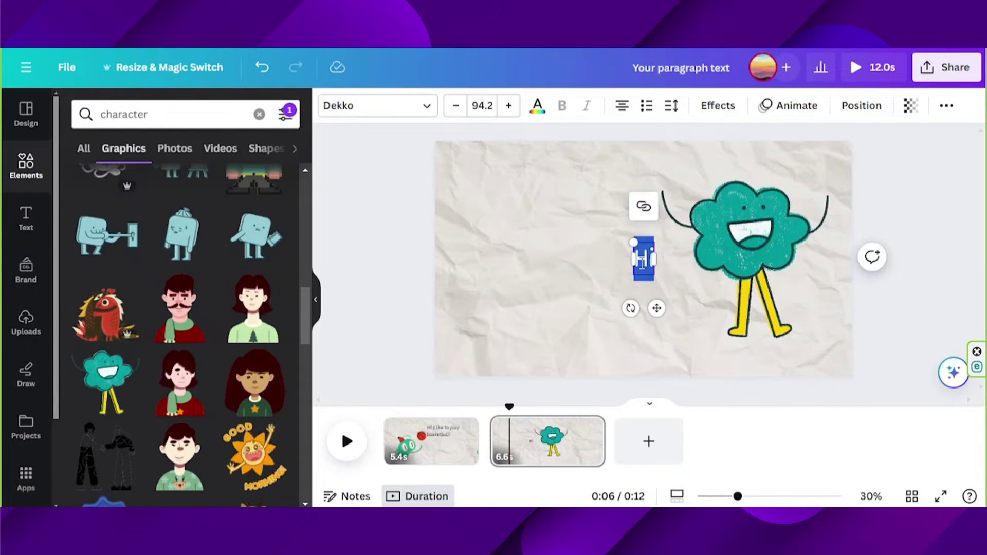
pyautogui.press('Return')
pyautogui.write('to meet you!')
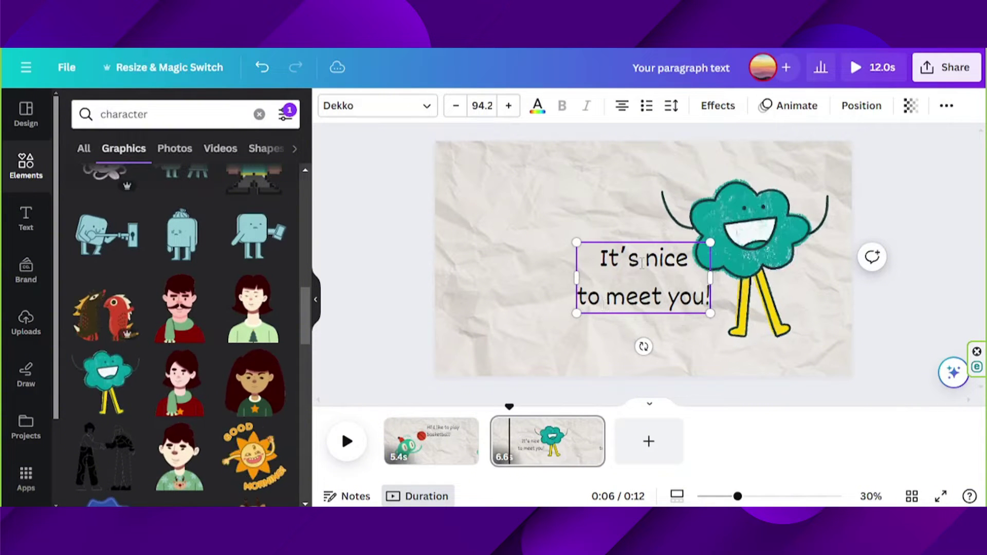
# Left-align the speech text and place it left of the cloud character.
pyautogui.hotkey('ctrl', 'a')
pyautogui.hotkey('ctrl', 'shift', 'l')
pyautogui.click(667, 319)
pyautogui.moveTo(667, 318); pyautogui.dragTo(583, 286)
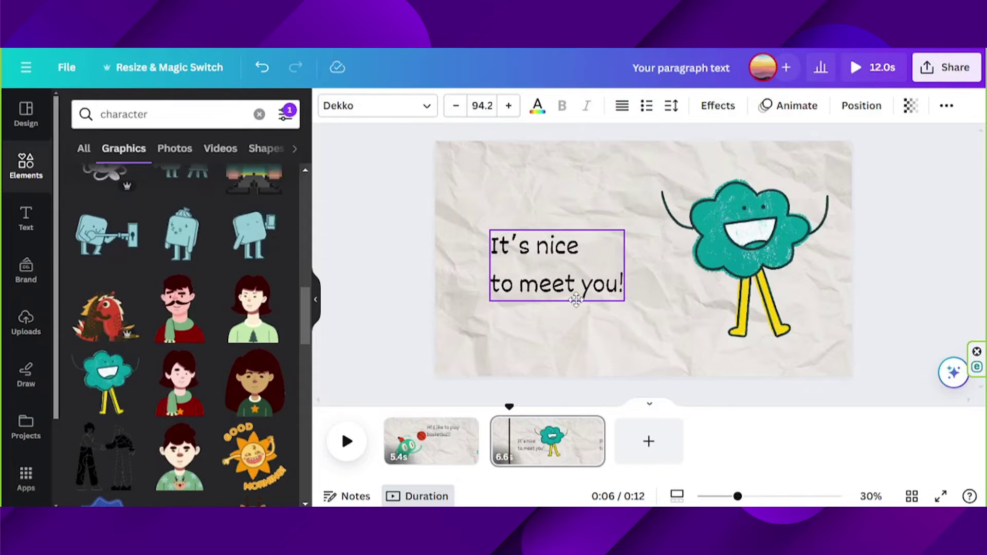
pyautogui.click(804, 326)
pyautogui.click(910, 288)
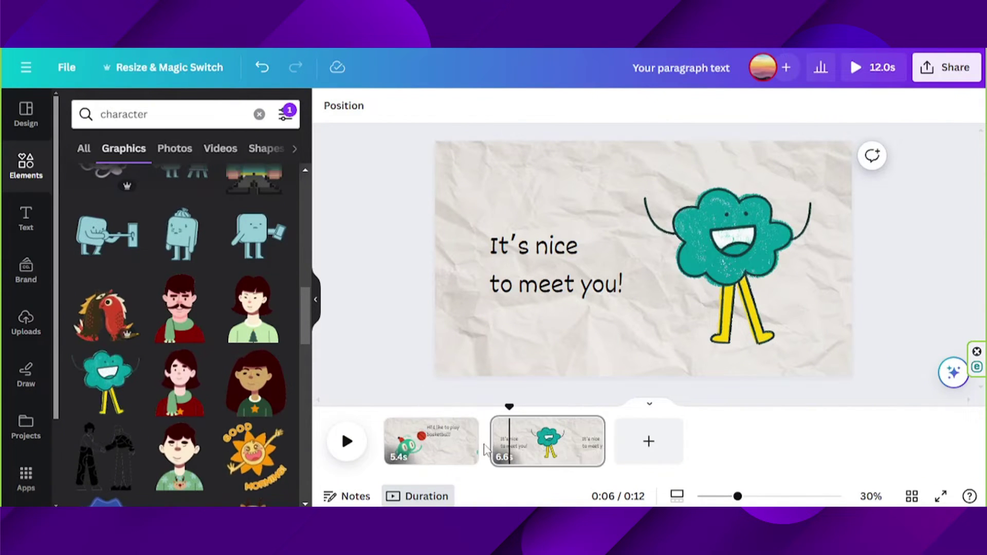
# Add a 1.5-second Flow transition between pages 1 and 2, moving downward.
pyautogui.moveTo(489, 453)
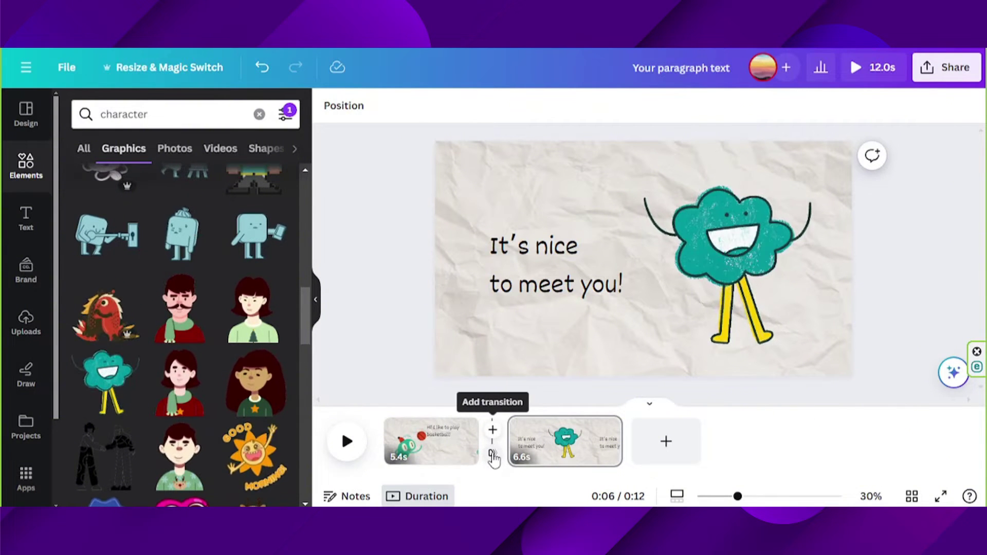
pyautogui.click(492, 454)
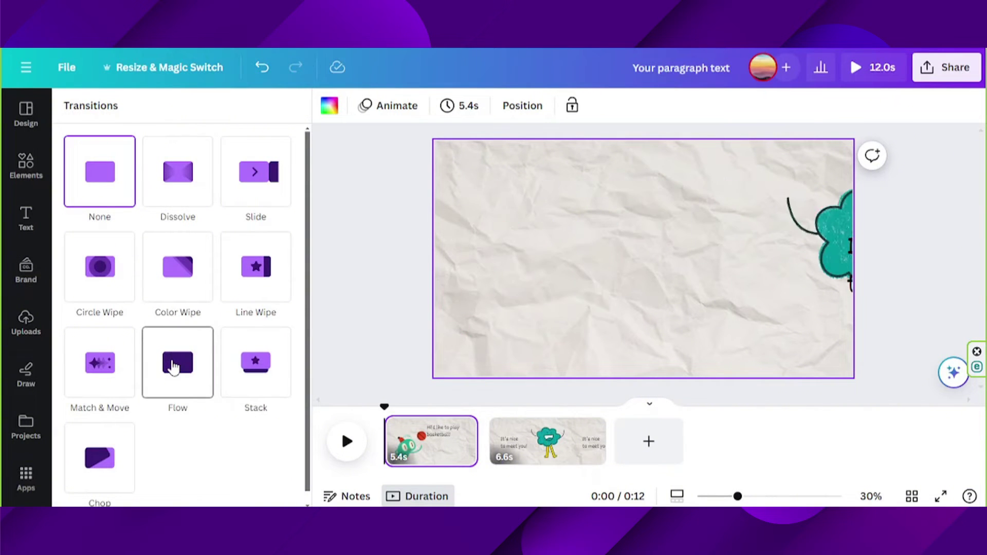
pyautogui.click(176, 368)
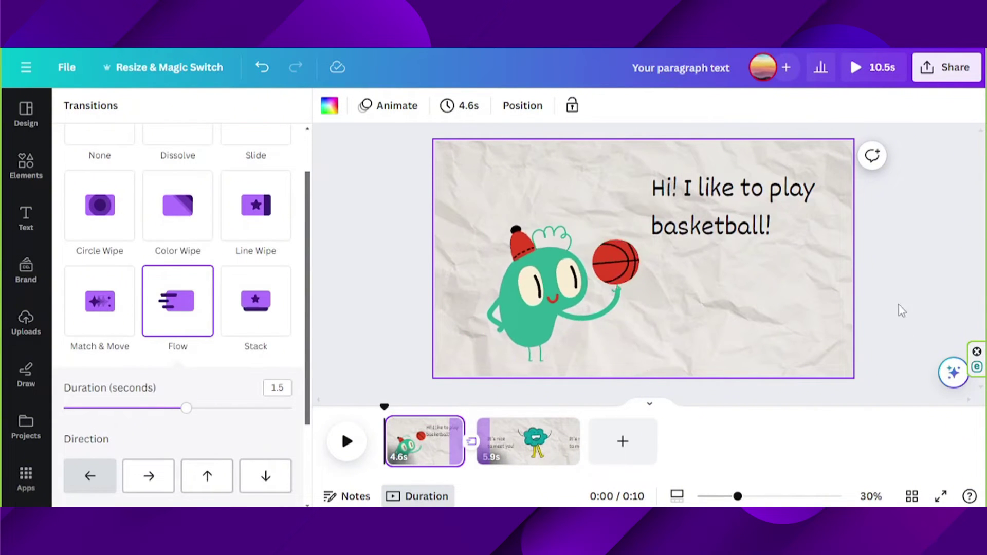
pyautogui.click(214, 495)
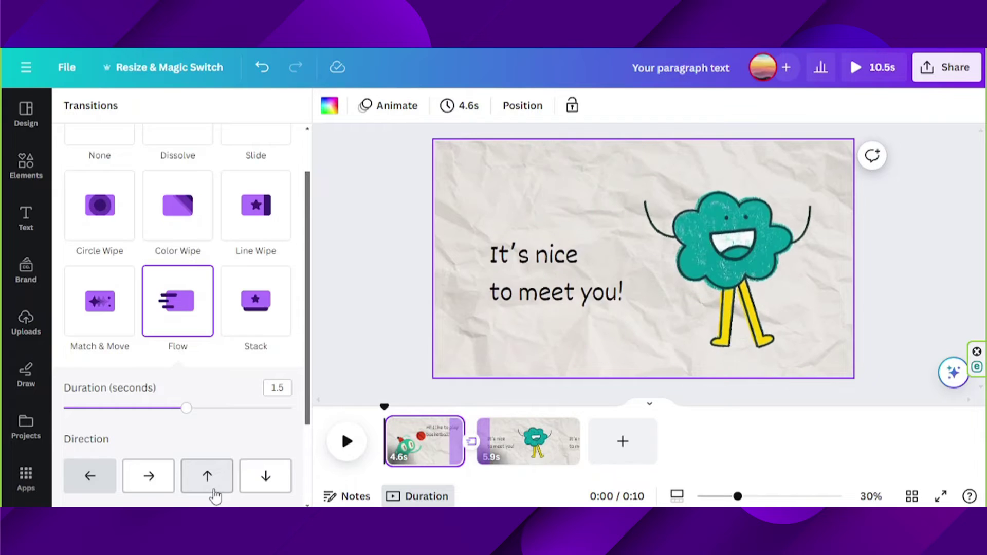
pyautogui.click(264, 483)
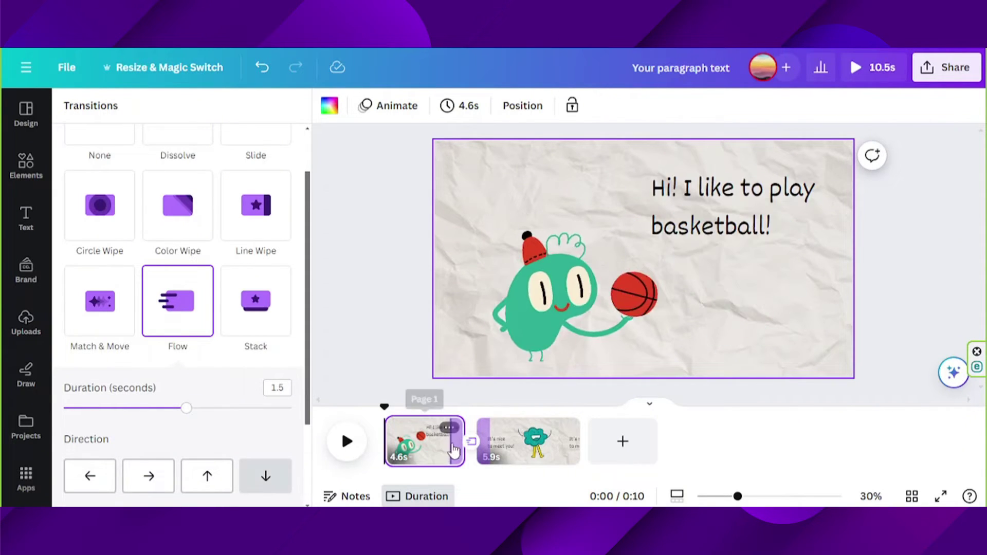
pyautogui.click(378, 332)
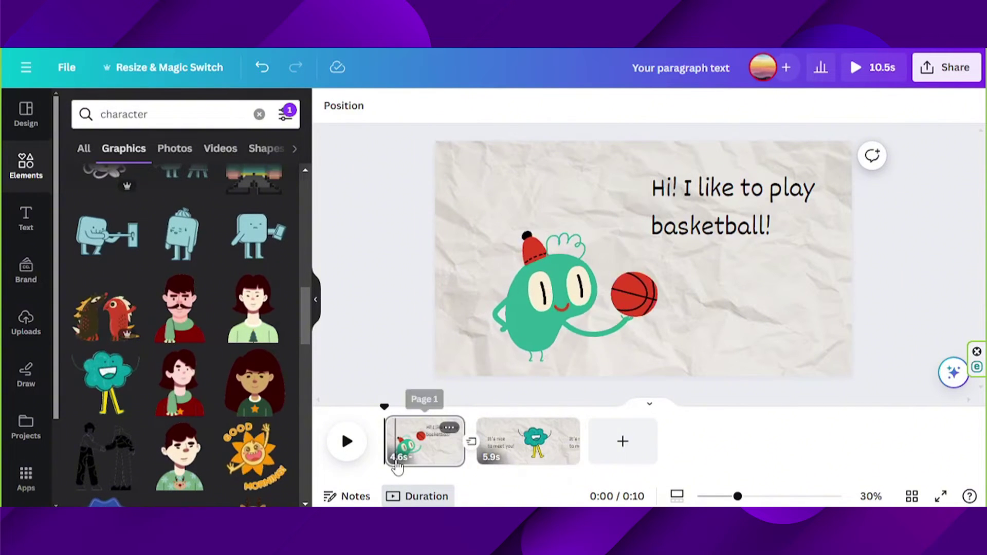
# Set both pages to 3 seconds each, making the video 6.0 s long.
pyautogui.click(397, 465)
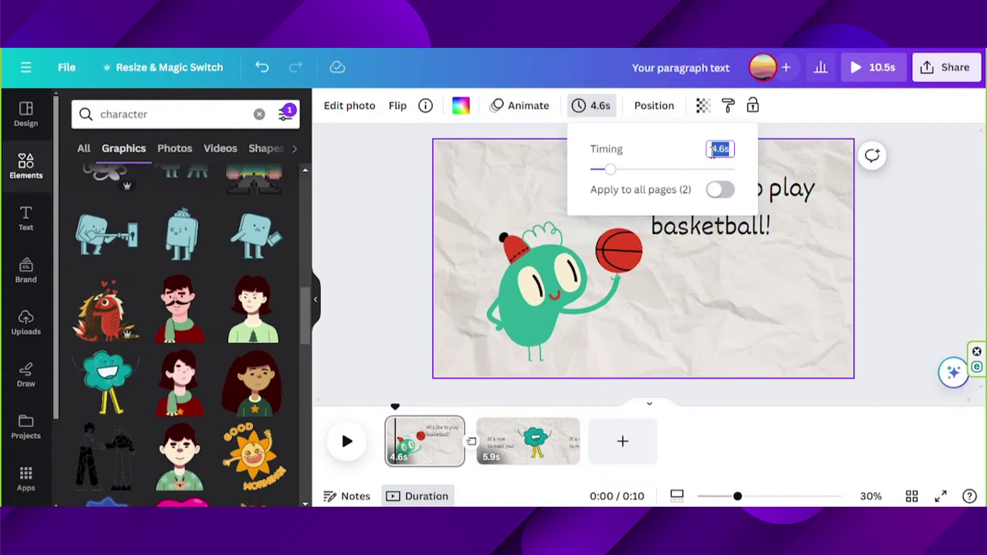
pyautogui.write('3')
pyautogui.press('Return')
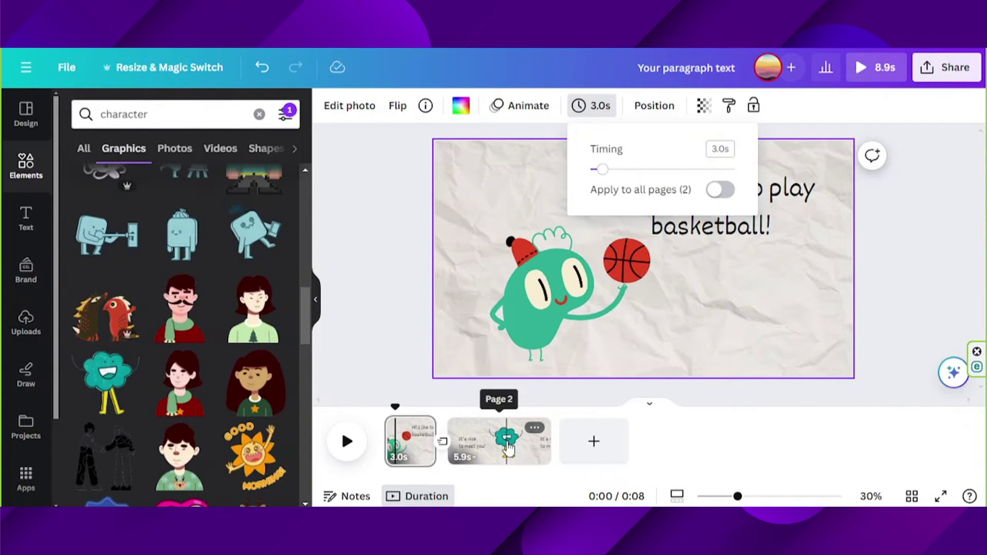
pyautogui.click(508, 449)
pyautogui.click(460, 456)
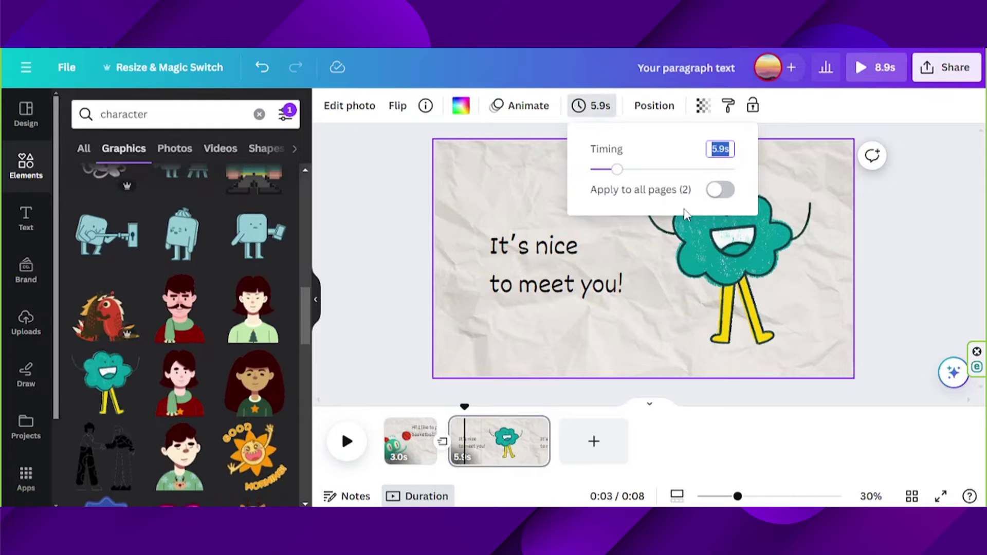
pyautogui.write('3')
pyautogui.press('Return')
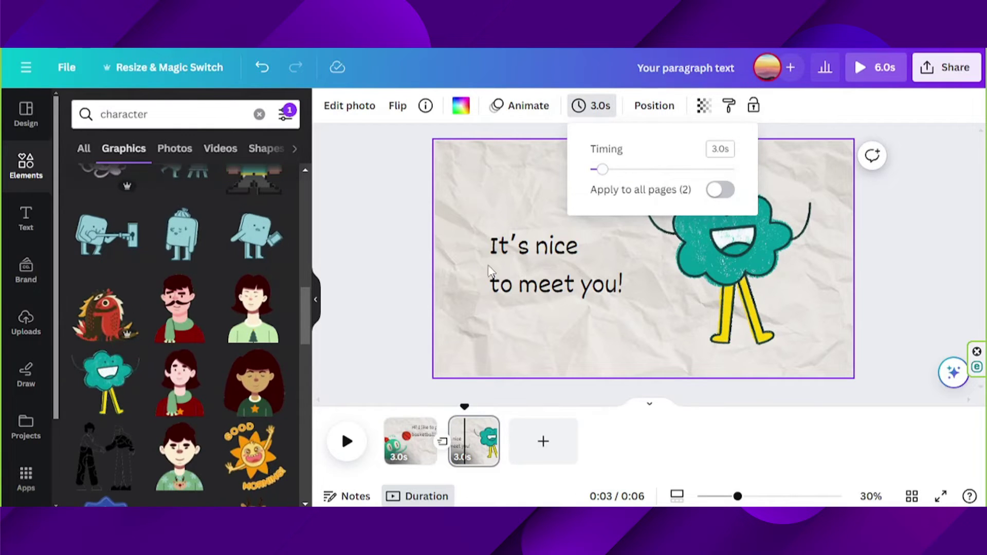
pyautogui.press('Escape')
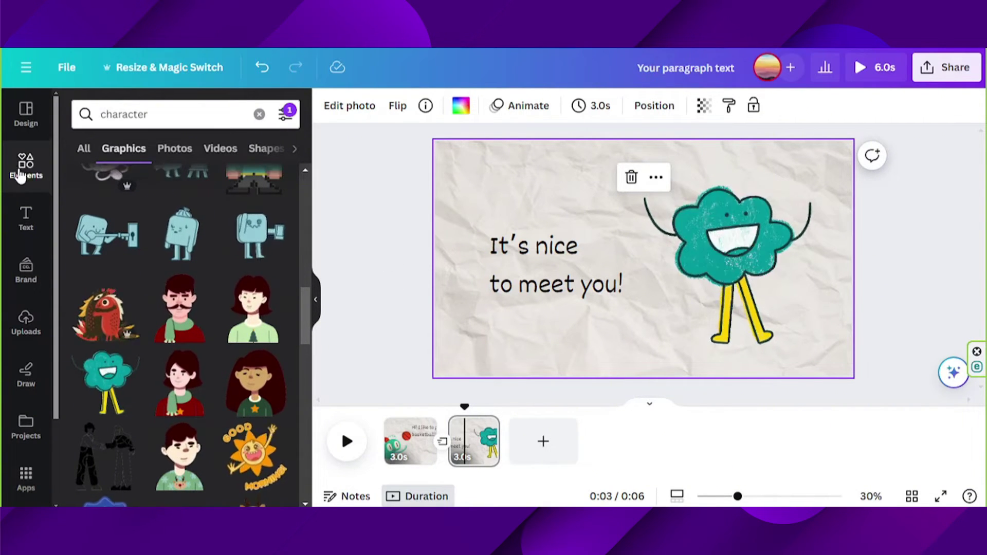
# Search elements for 'happy' and show the Audio results.
pyautogui.click(295, 149)
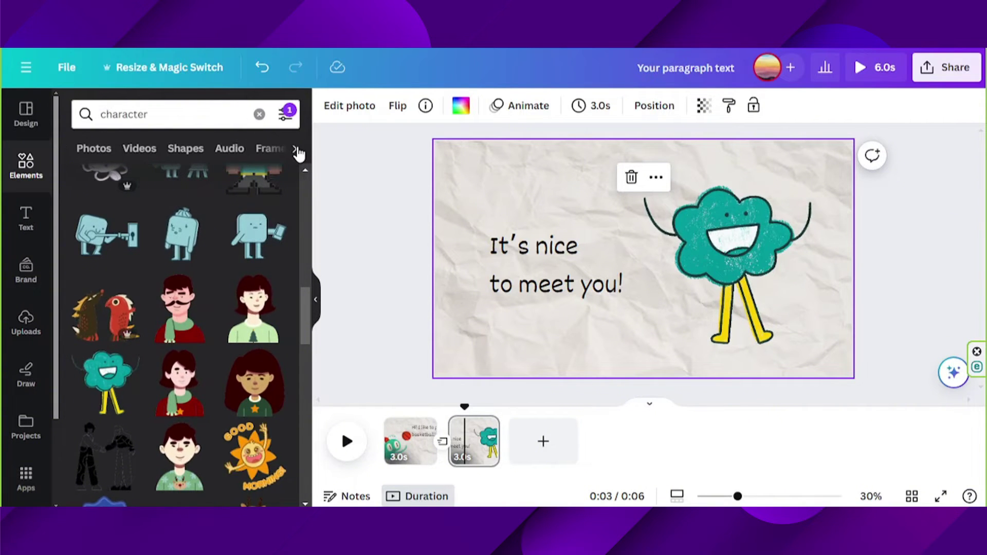
pyautogui.click(233, 149)
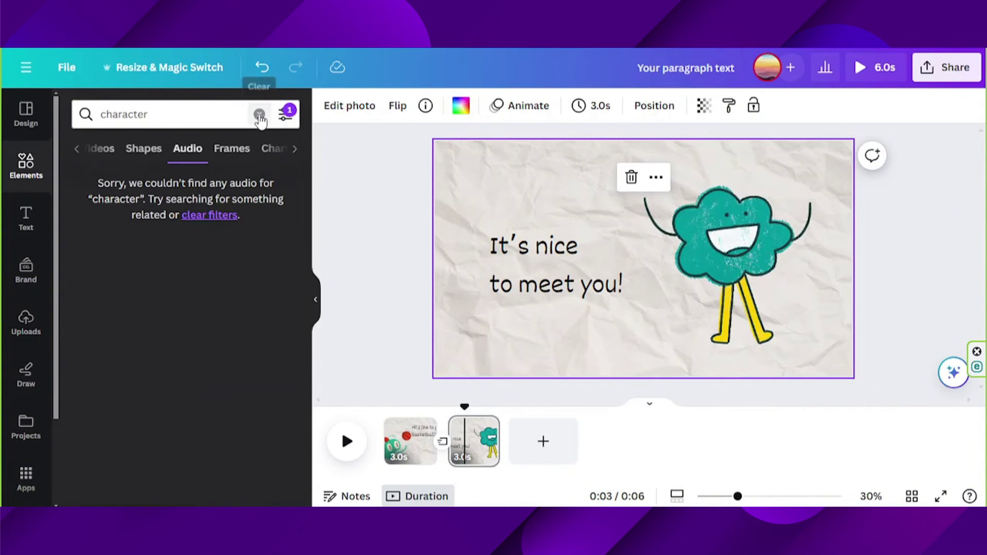
pyautogui.click(259, 114)
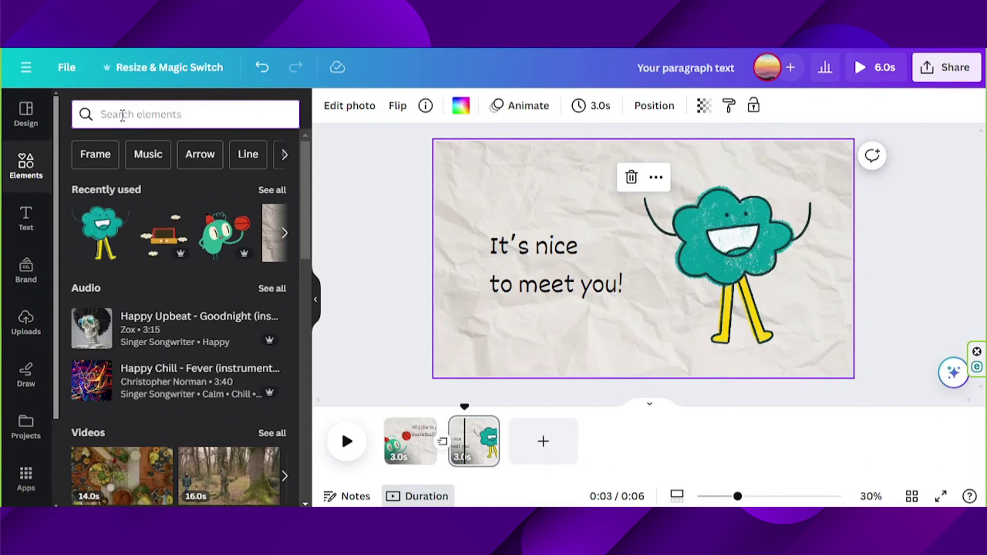
pyautogui.write('happy')
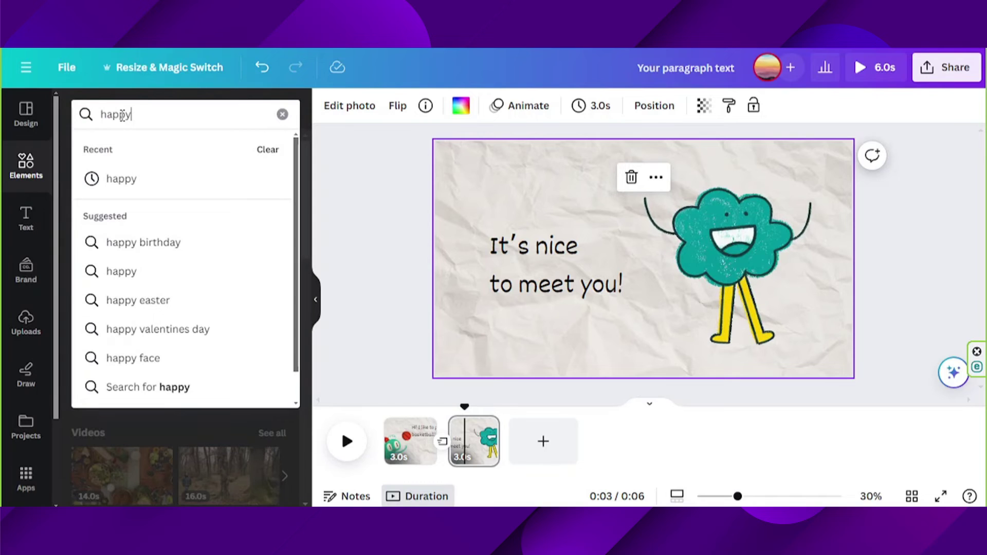
pyautogui.press('Return')
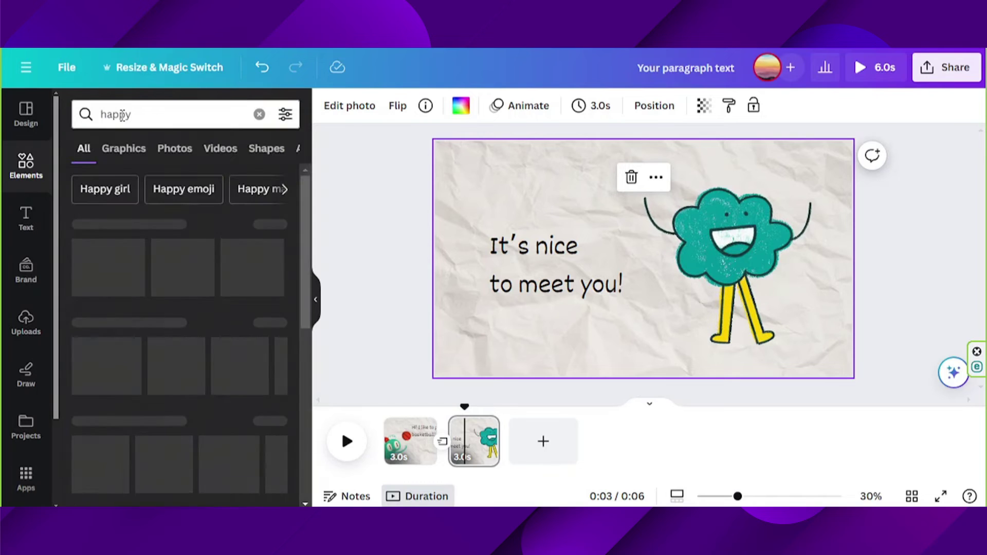
pyautogui.click(284, 154)
pyautogui.click(233, 154)
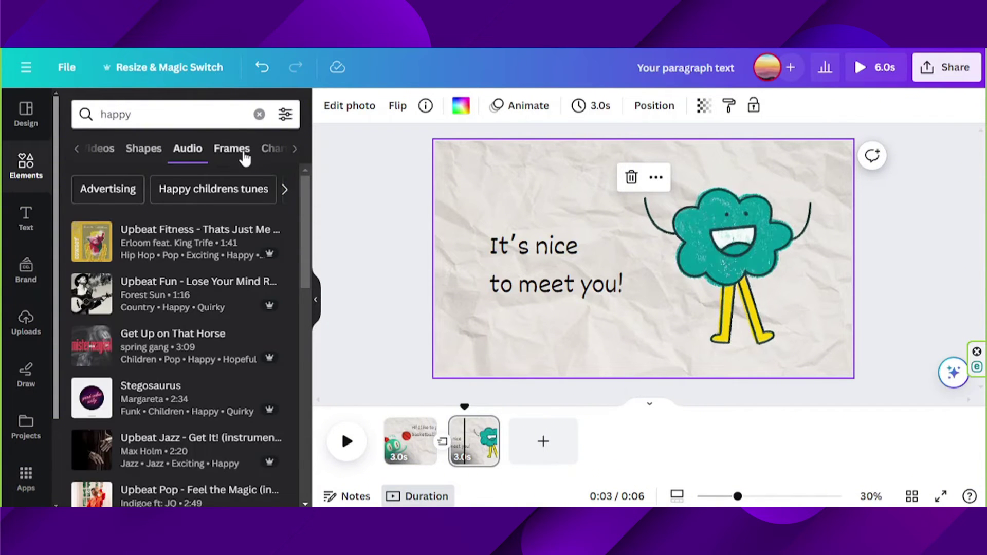
# Preview happy tracks and add 'Upbeat Fun - Lose Your Mind' as 6-second background music.
pyautogui.scroll(-3, 109, 263)
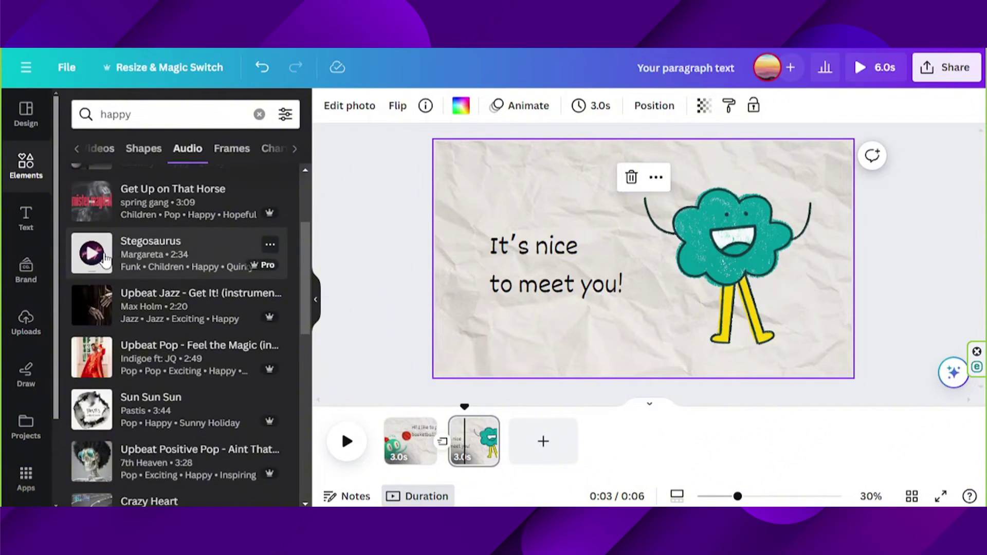
pyautogui.scroll(3, 102, 249)
pyautogui.click(95, 241)
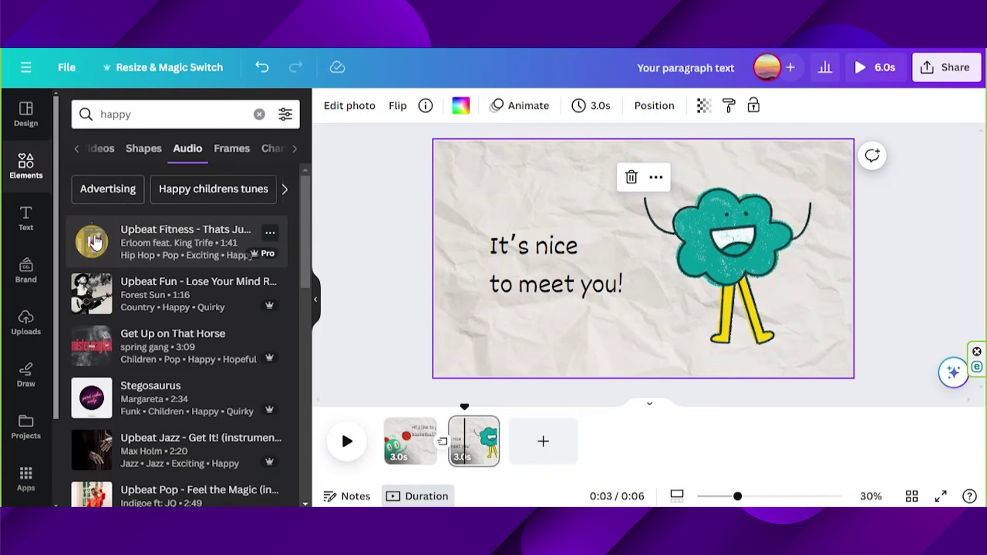
pyautogui.click(92, 293)
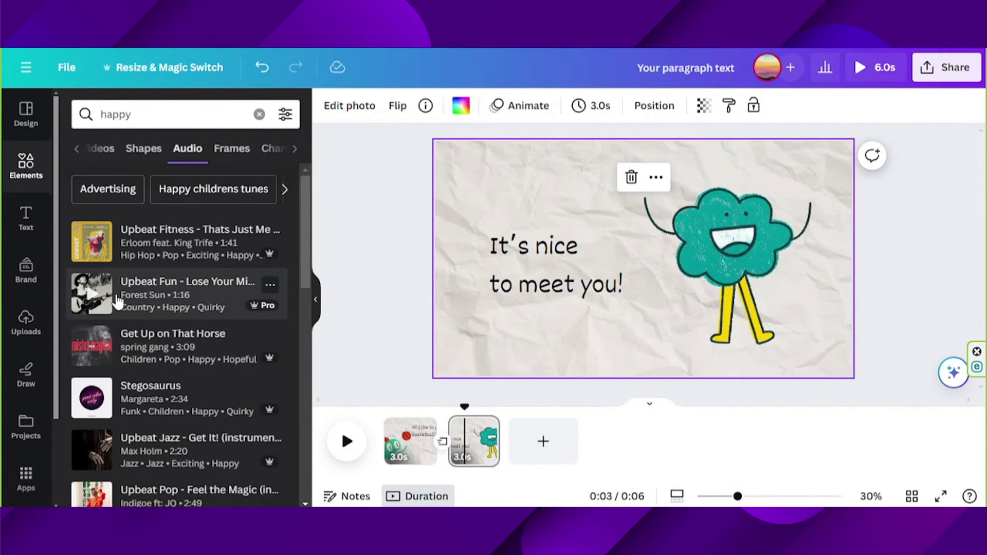
pyautogui.moveTo(125, 304); pyautogui.dragTo(373, 431)
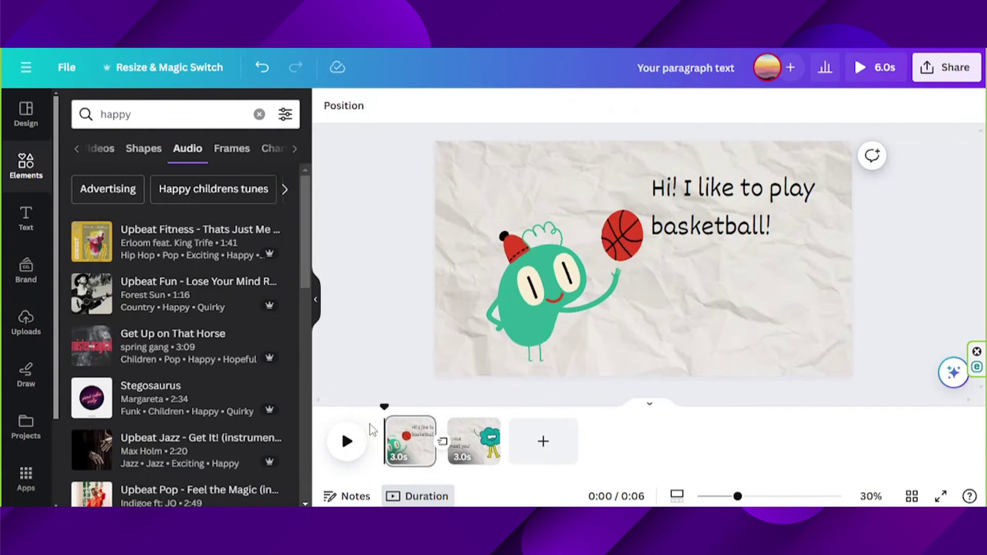
pyautogui.moveTo(187, 285); pyautogui.dragTo(454, 297)
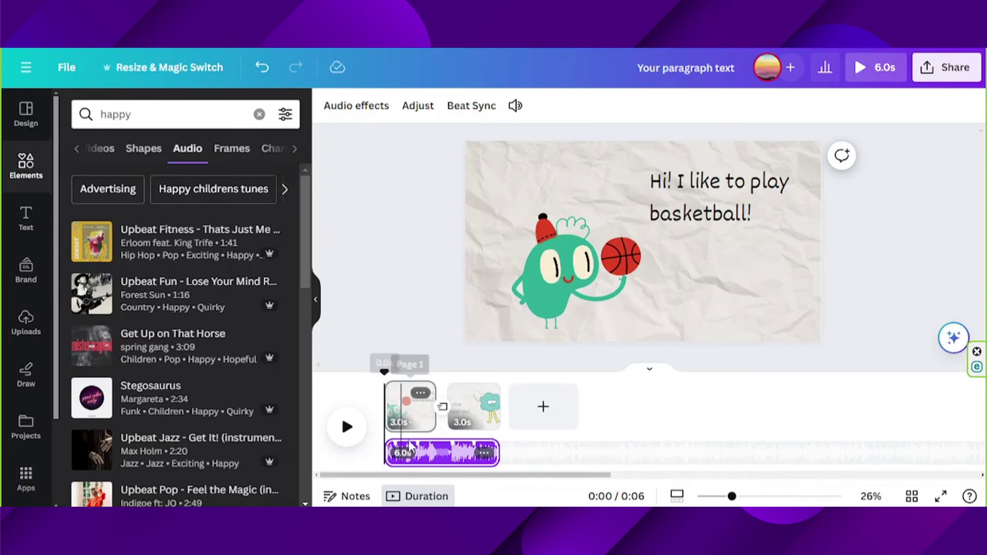
# Lower the 'Upbeat Fun' music track's volume from 100 to 19.
pyautogui.click(414, 452)
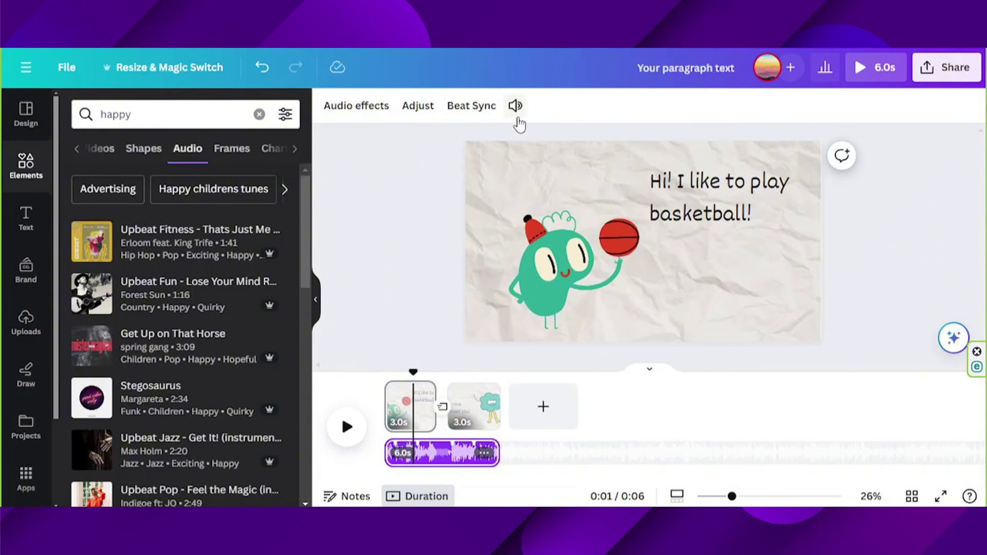
pyautogui.click(515, 106)
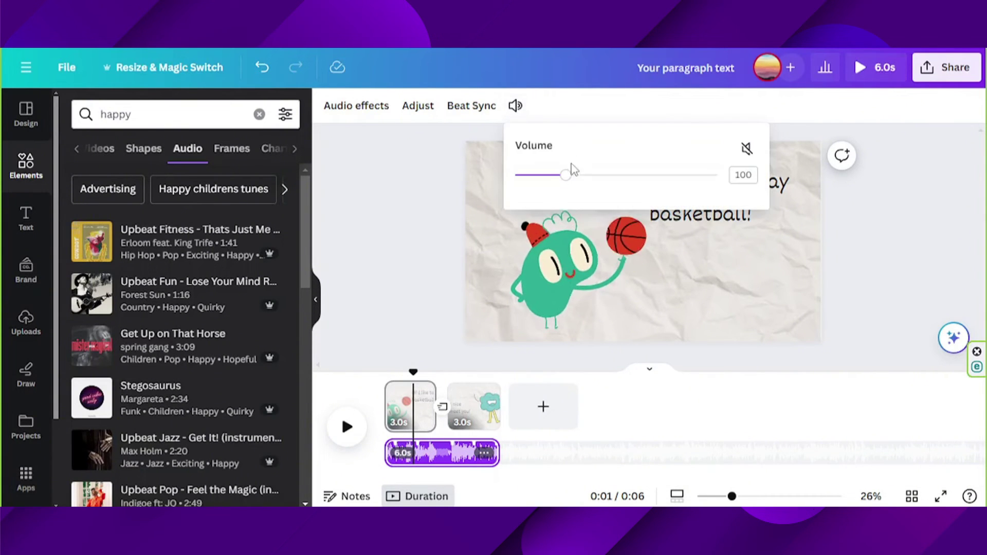
pyautogui.moveTo(567, 178); pyautogui.dragTo(528, 176)
pyautogui.click(742, 176)
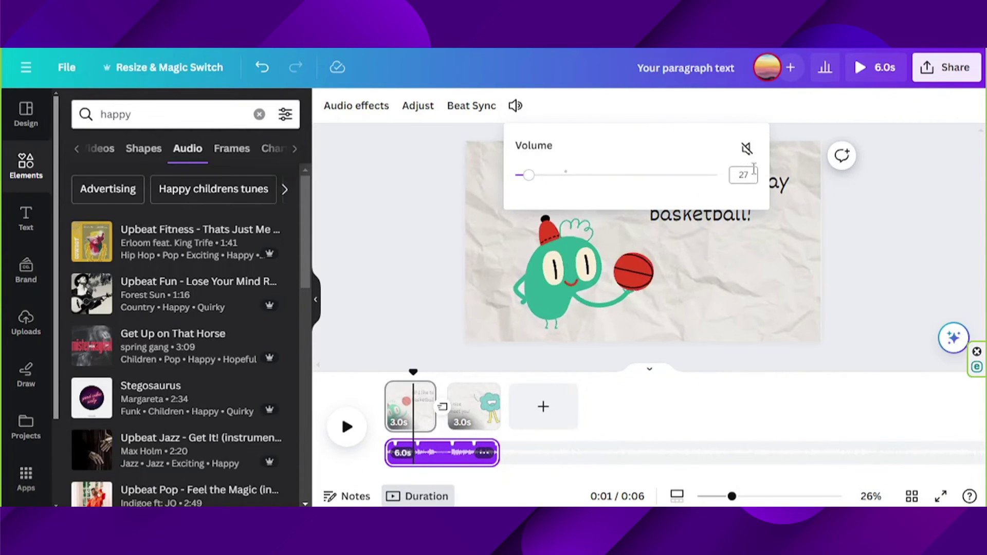
pyautogui.moveTo(538, 177); pyautogui.dragTo(524, 175)
pyautogui.moveTo(409, 373); pyautogui.dragTo(385, 371)
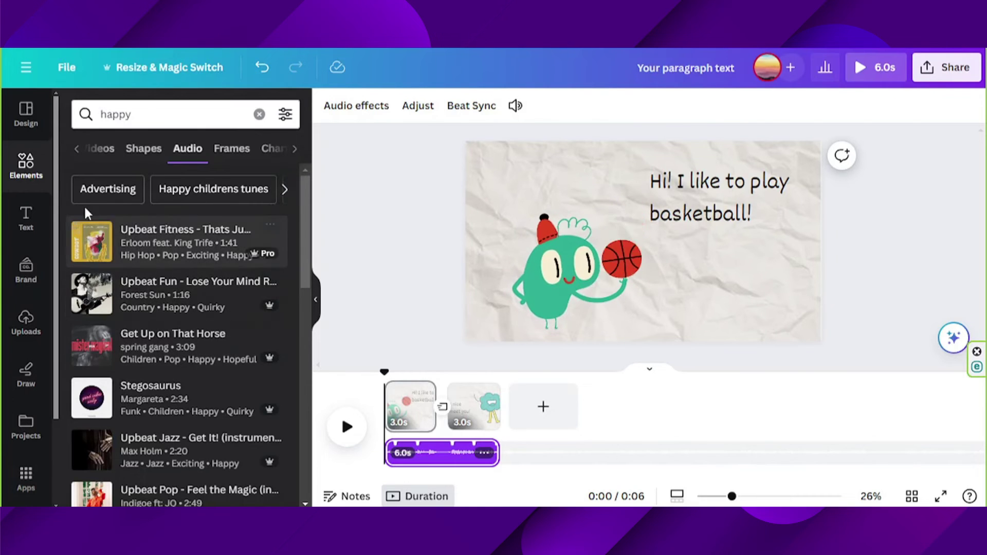
# Show your uploaded media library, then switch it to the Audio files.
pyautogui.click(26, 321)
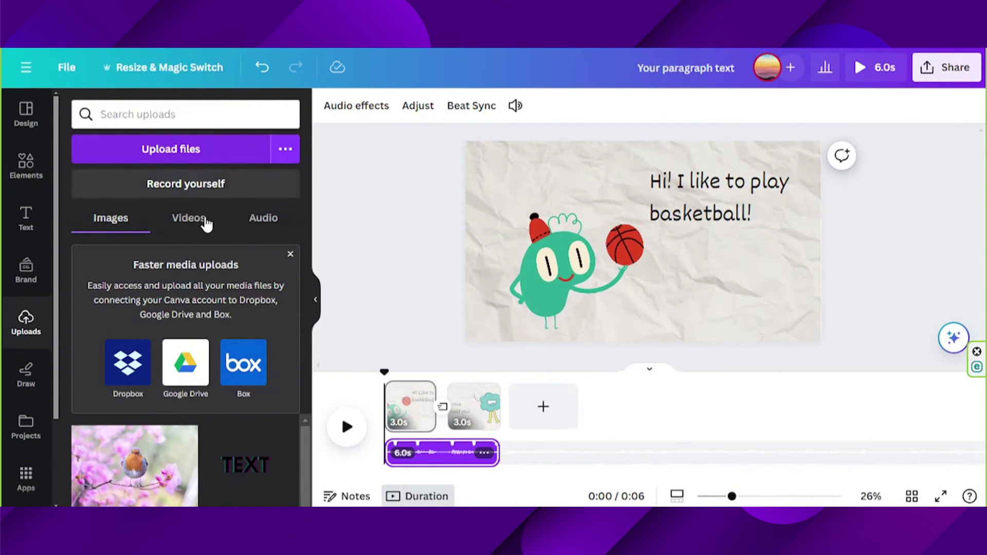
pyautogui.click(264, 218)
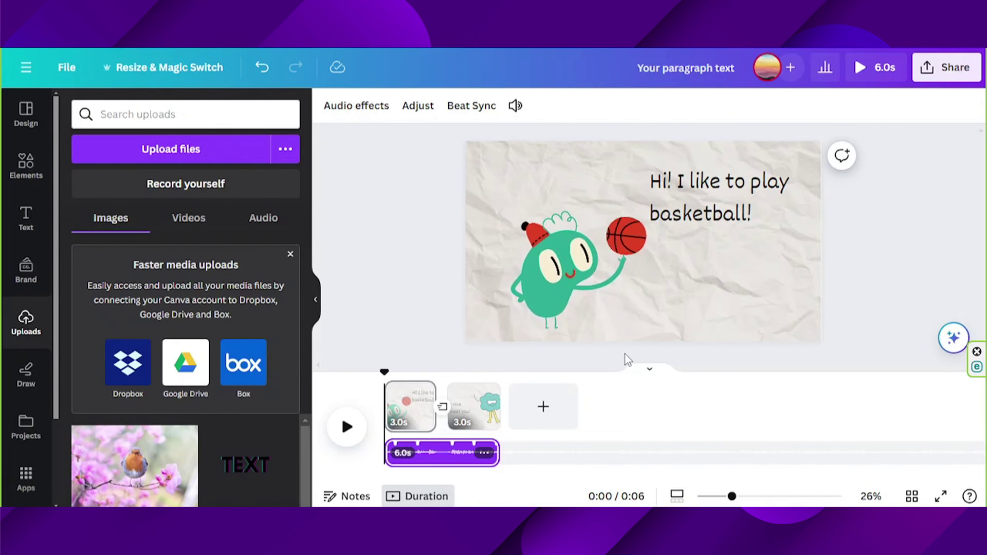
# Play the 6.0 s two-page video in full-screen preview, then exit back to the editor.
pyautogui.click(844, 341)
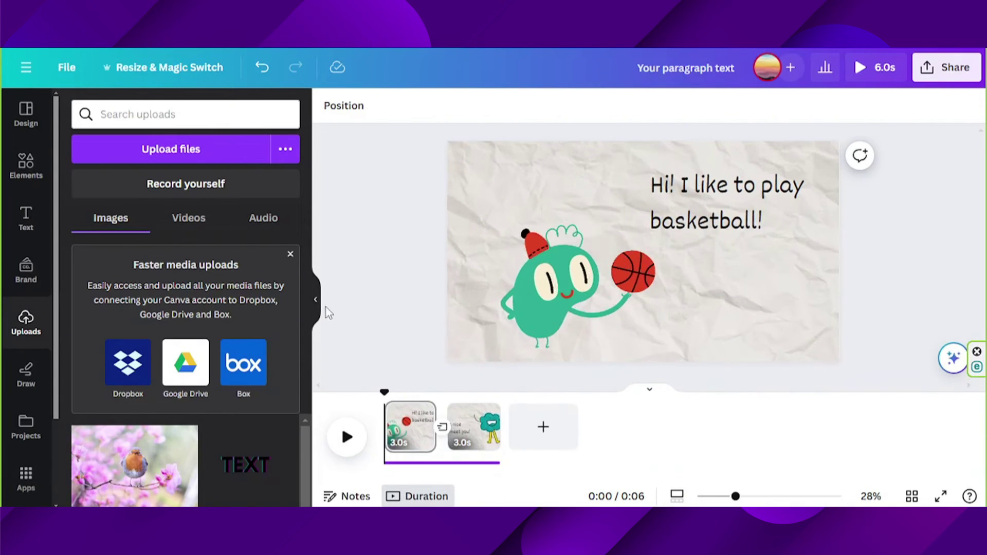
pyautogui.click(315, 299)
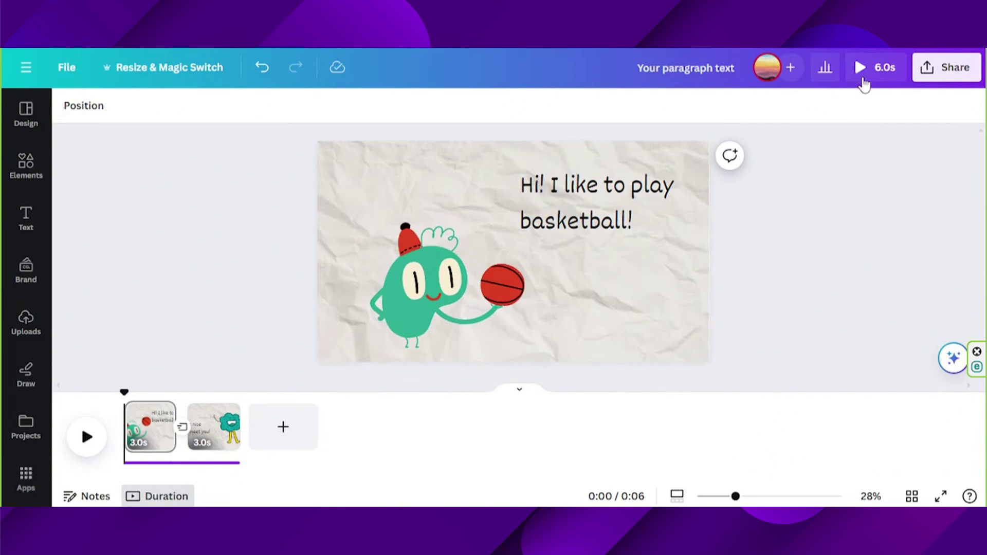
pyautogui.click(863, 75)
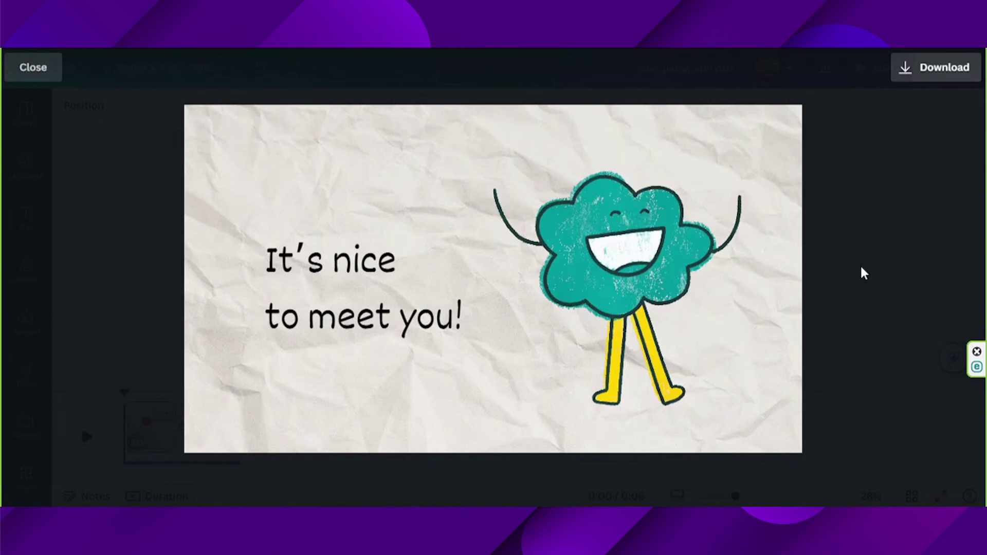
pyautogui.press('Escape')
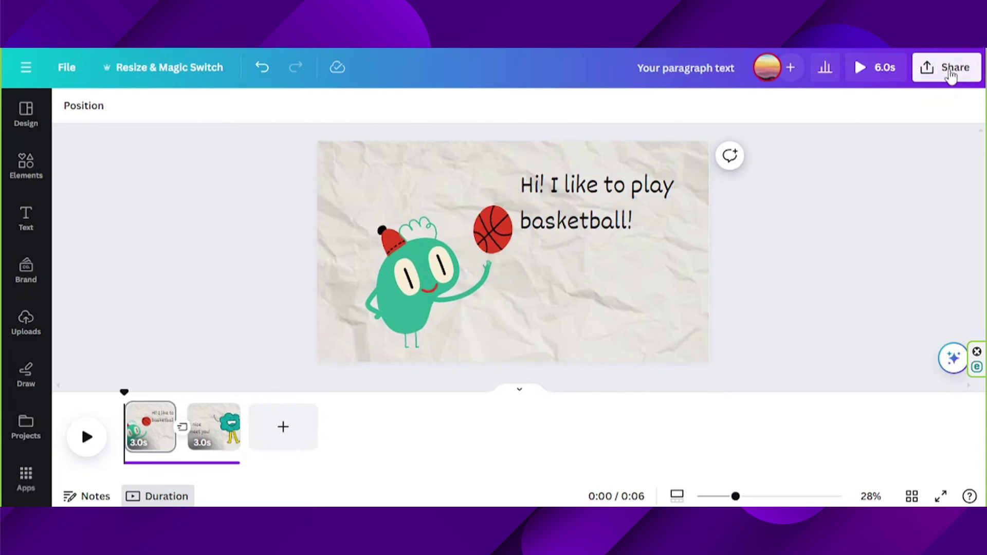
pyautogui.click(949, 67)
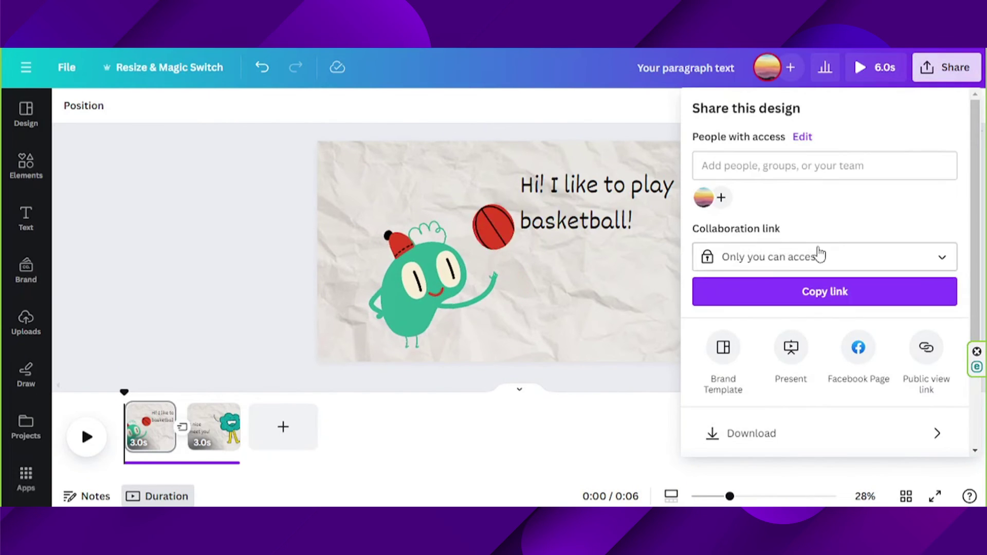
pyautogui.scroll(-3, 833, 241)
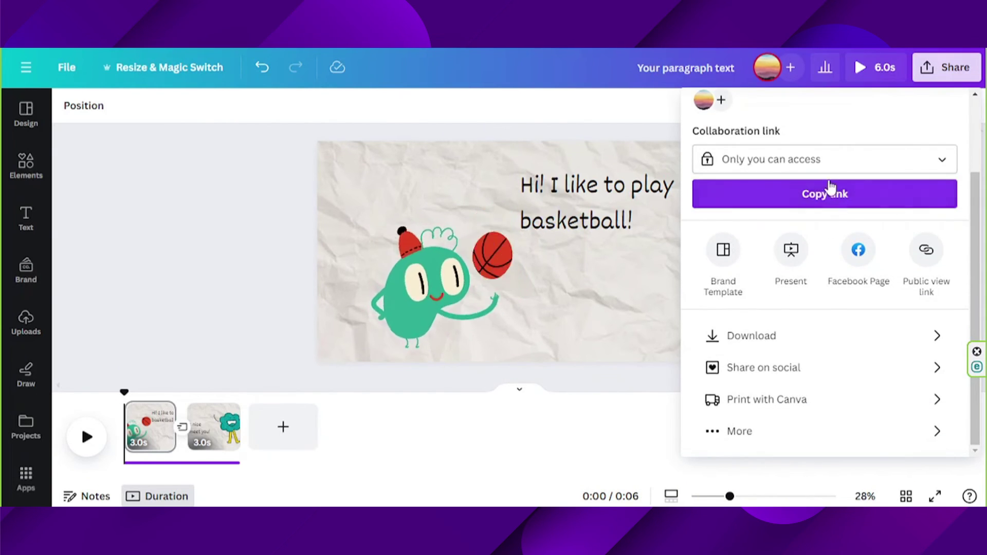
pyautogui.scroll(3, 846, 257)
pyautogui.scroll(-3, 846, 257)
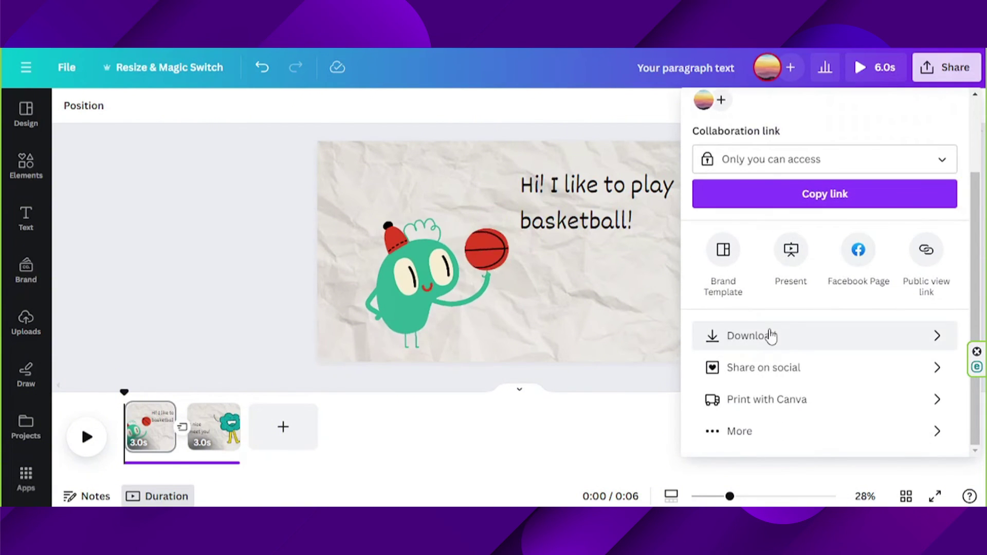
pyautogui.click(763, 337)
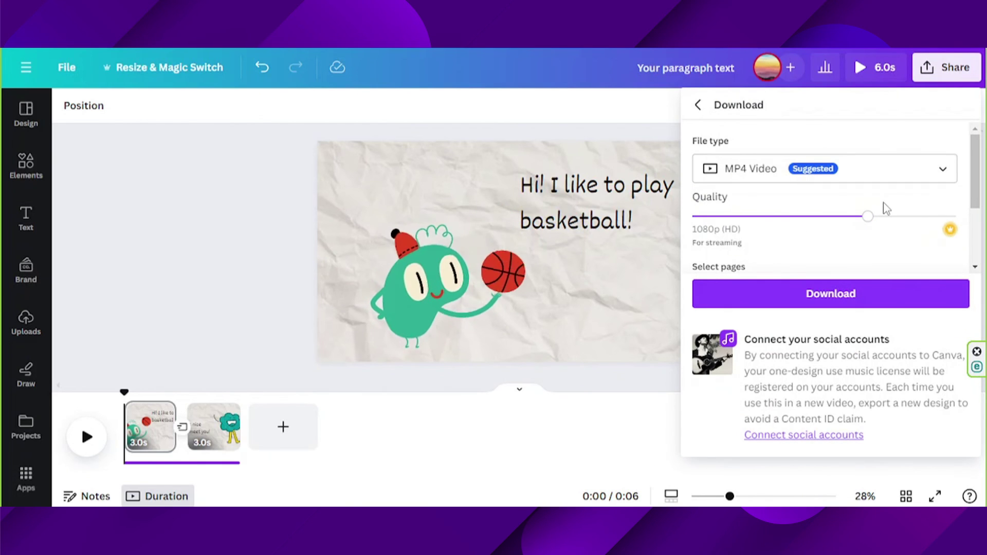
pyautogui.scroll(-3, 874, 221)
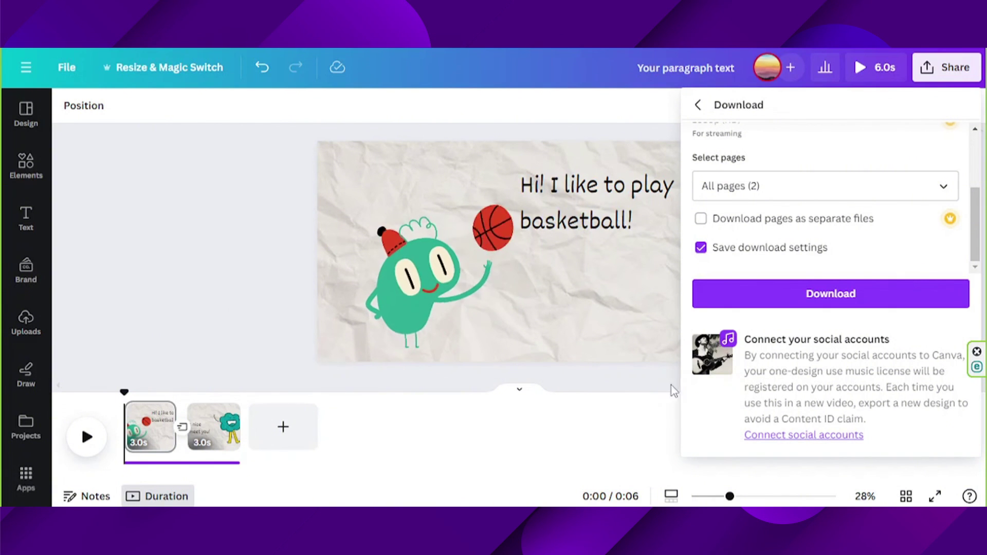
pyautogui.click(234, 298)
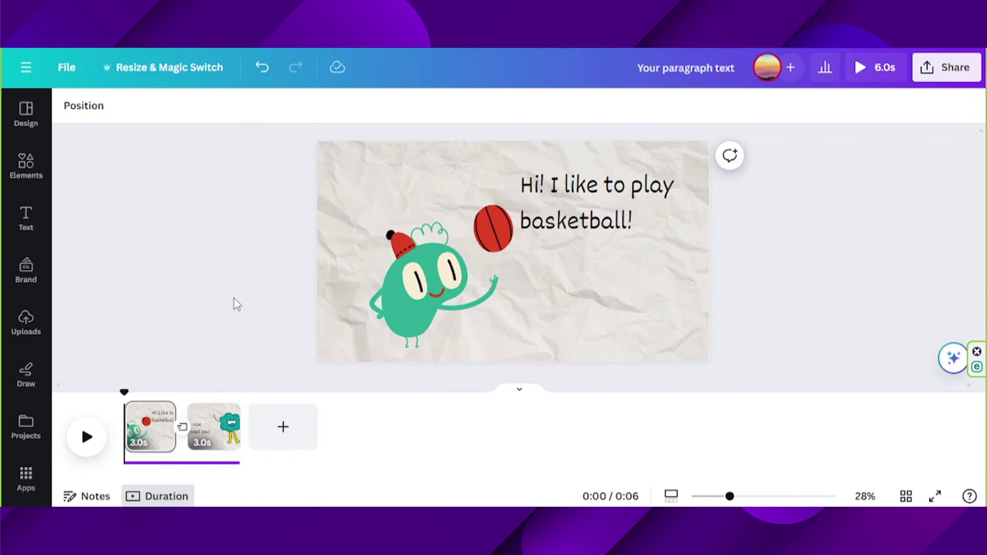